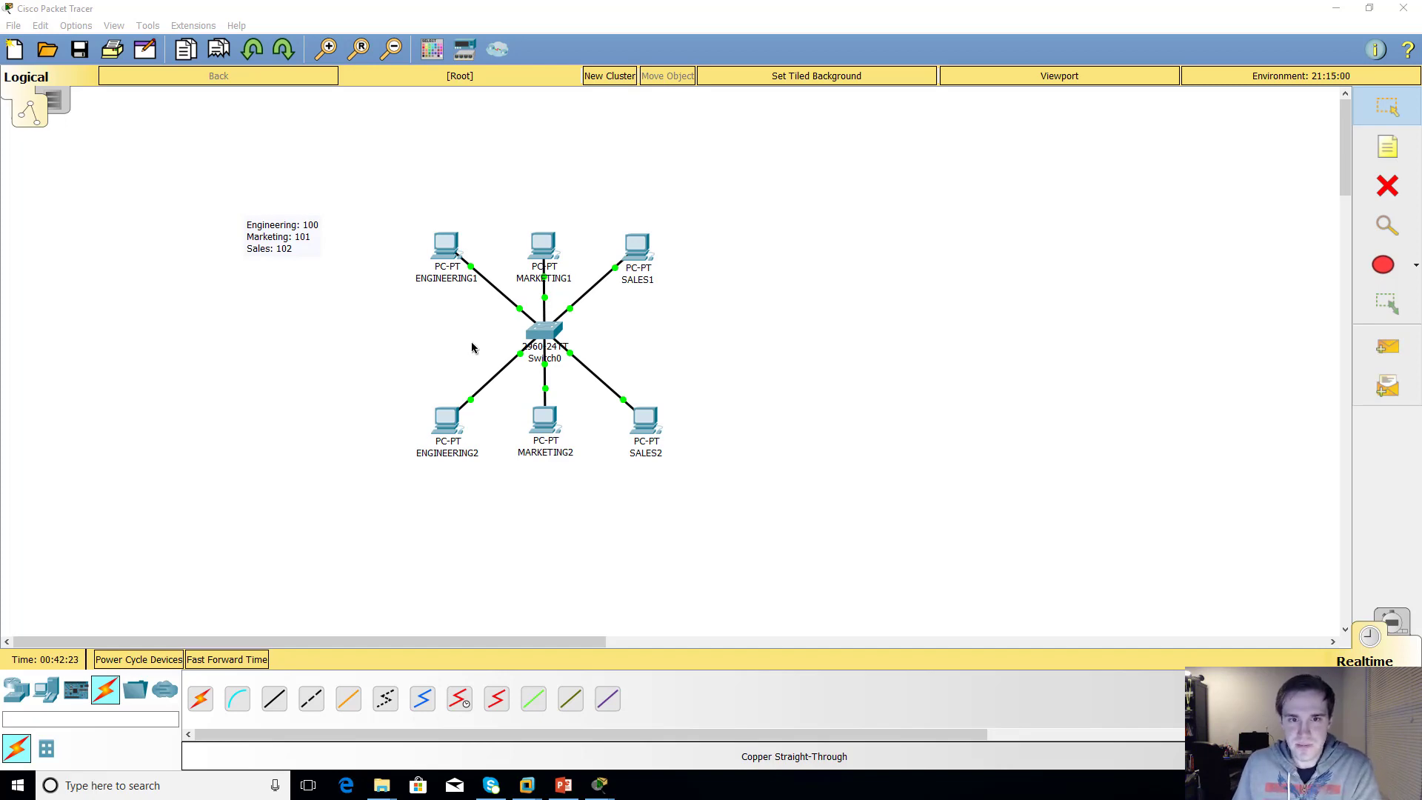
Bring up Switch0's command line window and start the console session at the S1 prompt.
mouse_move(599, 785)
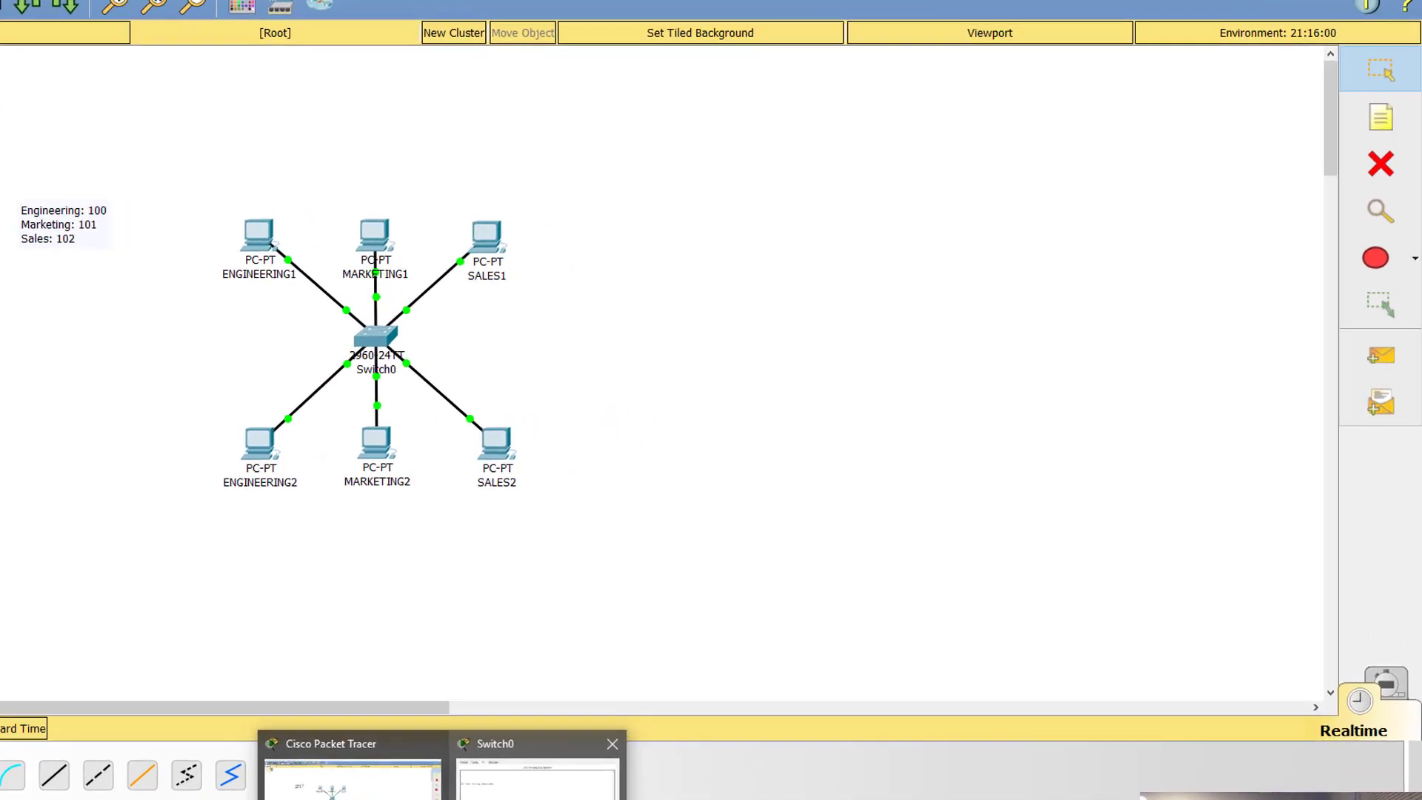
click(537, 774)
key(Return)
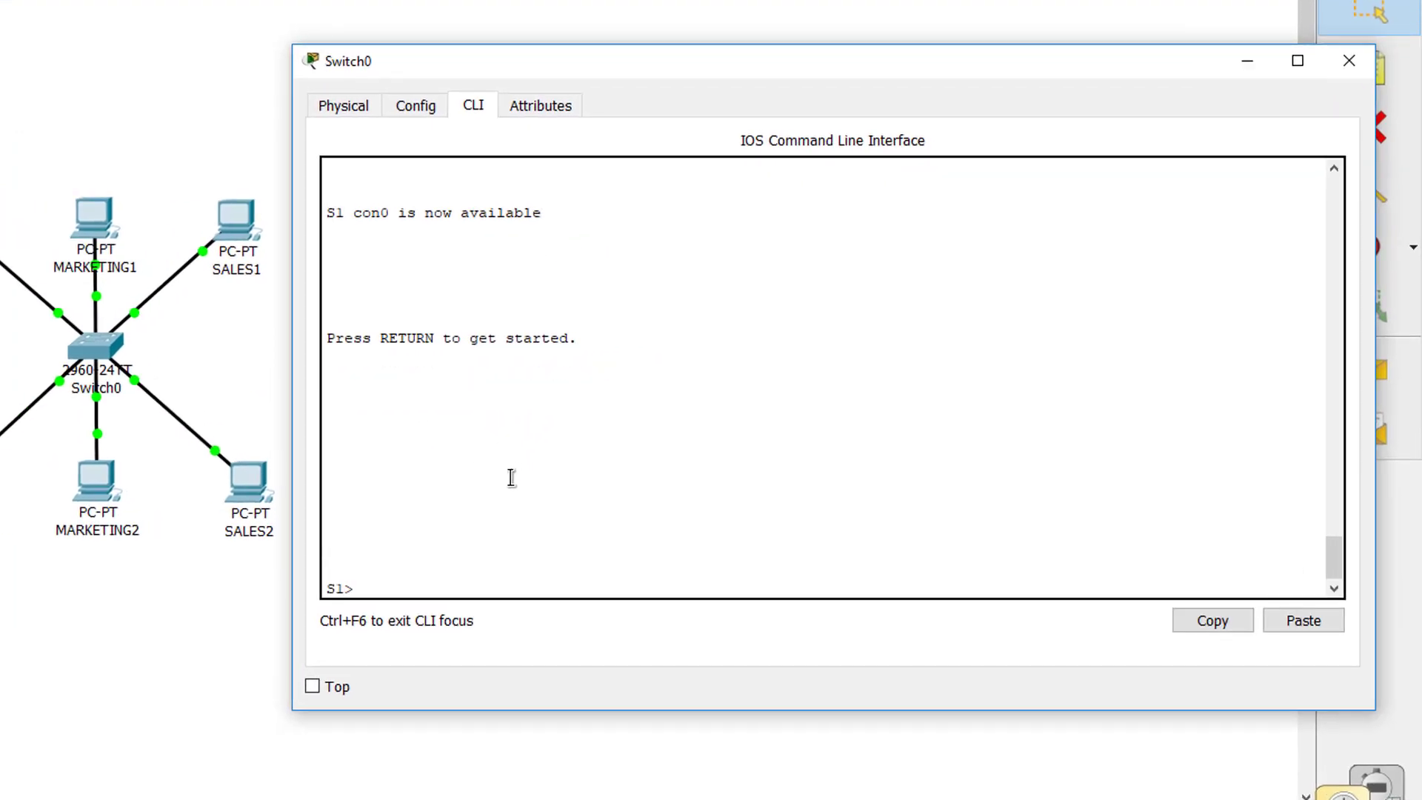
key(Return)
key(Return)
key(Return)
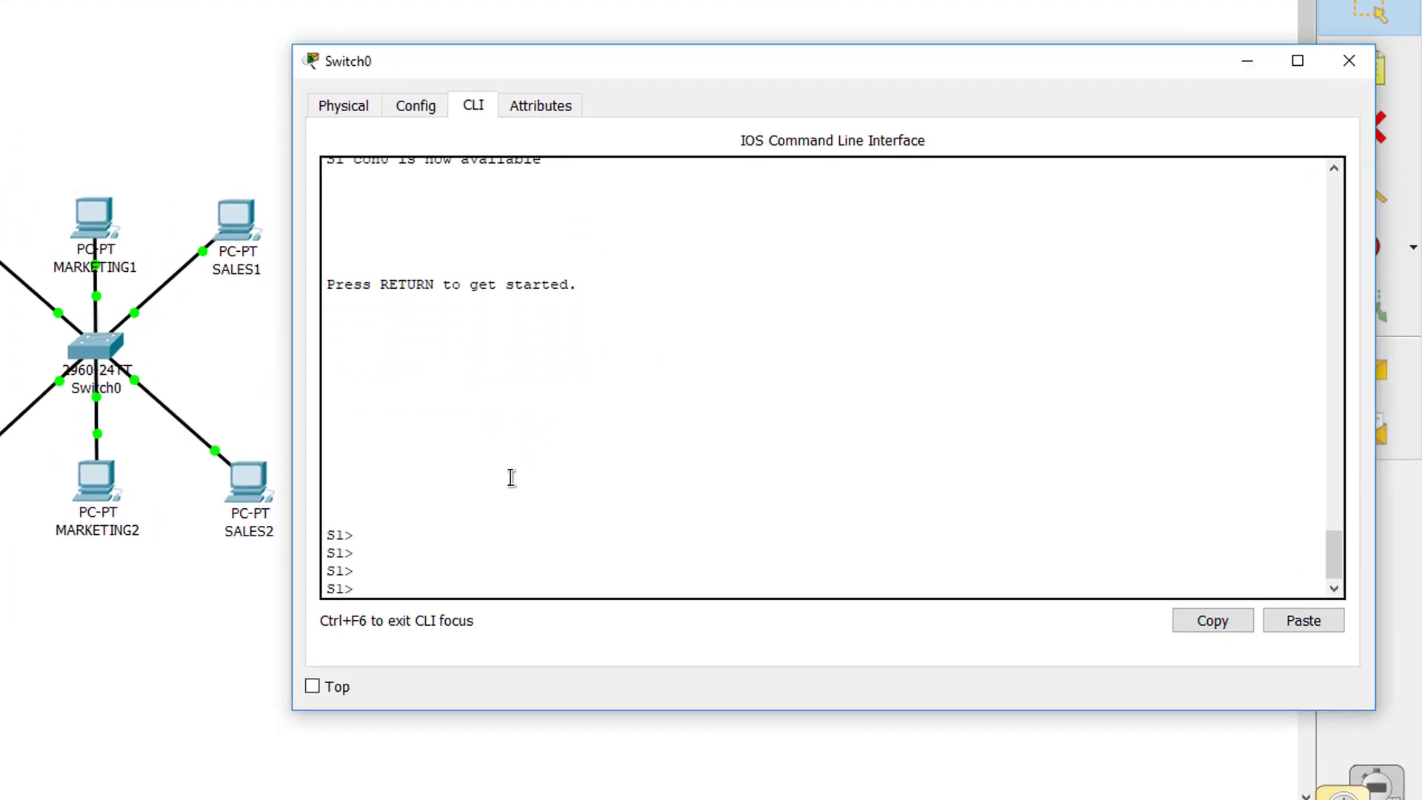
Enter privileged exec mode and go into global configuration mode on the switch with "config t".
text(en)
key(Return)
text(c)
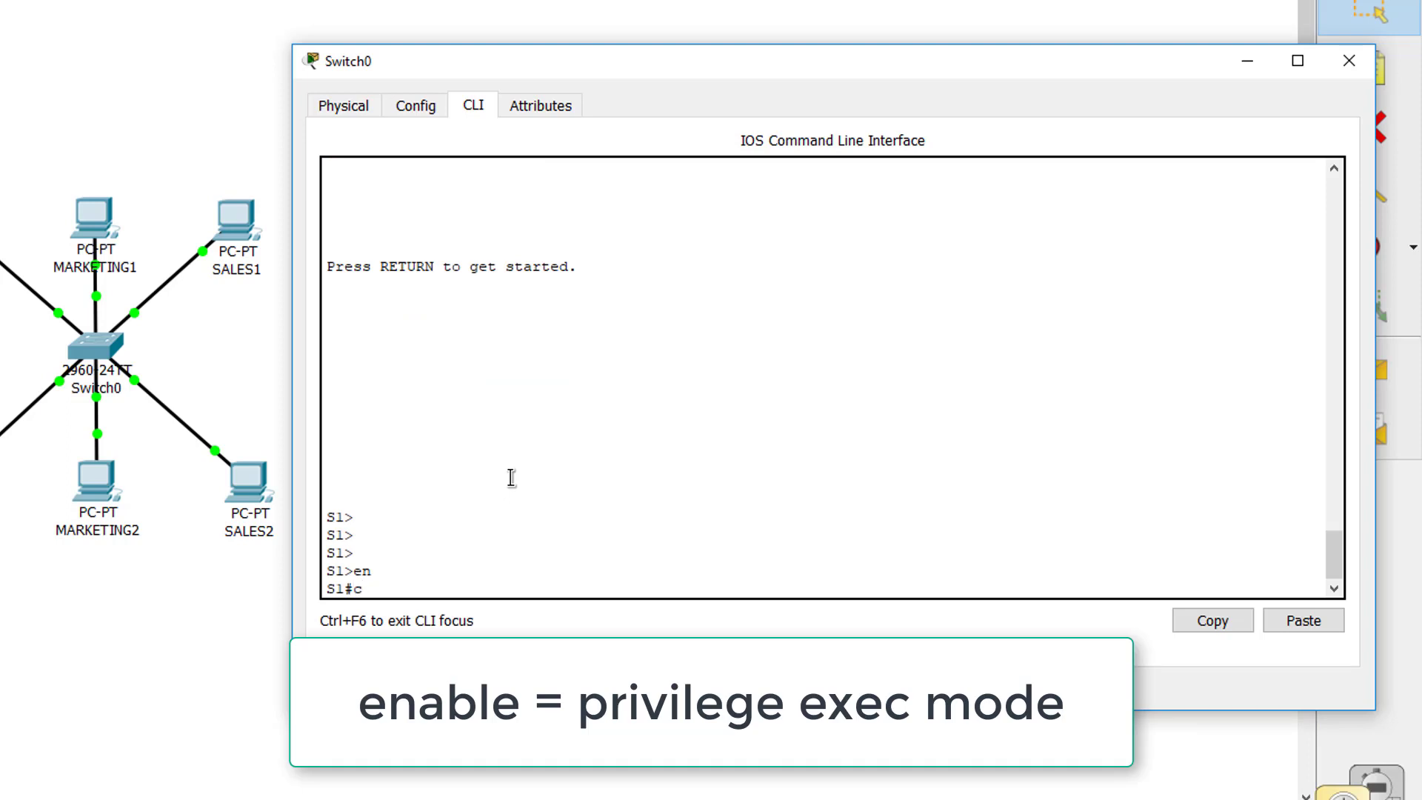
text(onfig t)
key(Return)
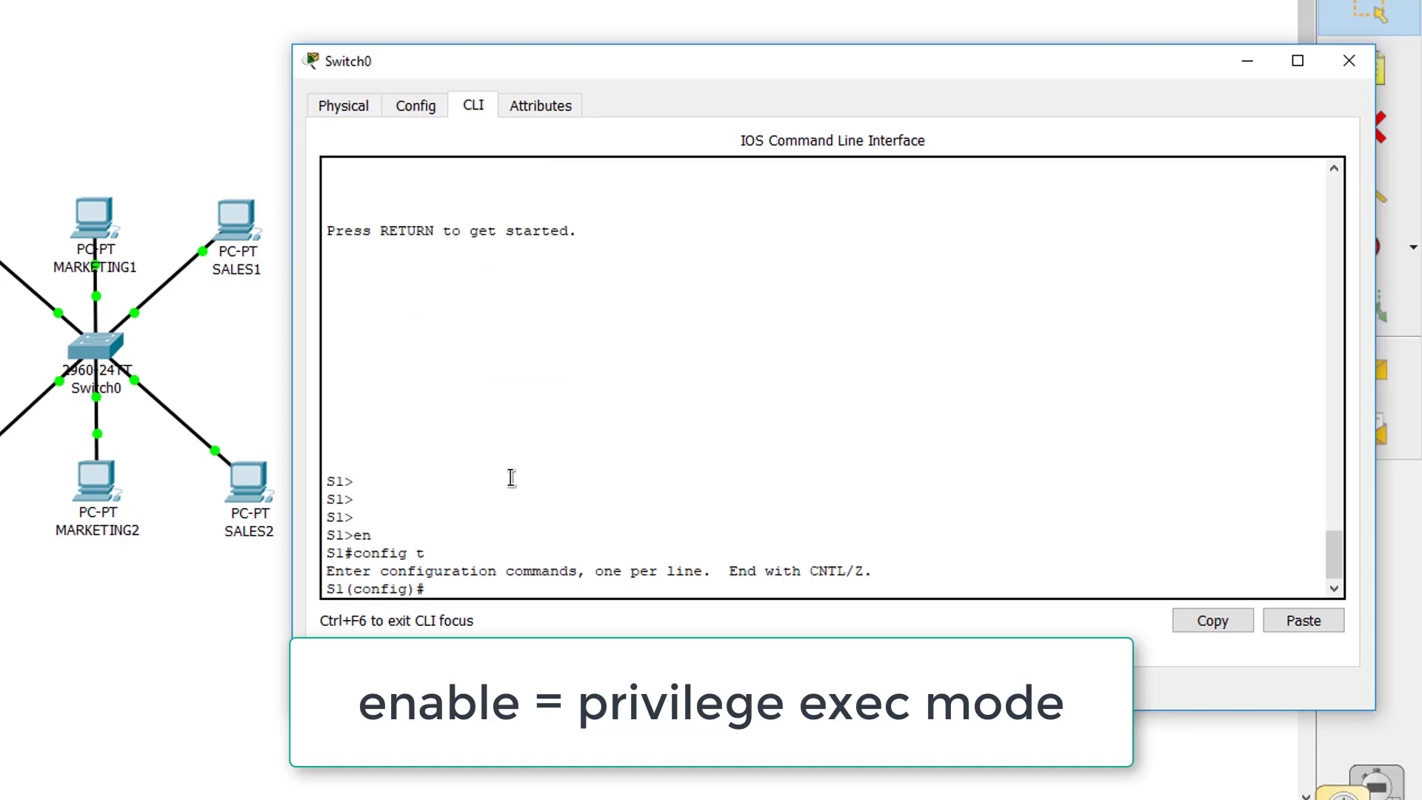
Display the VLAN table from configuration mode with "do show vlan", and exit back to privileged exec mode.
text(do )
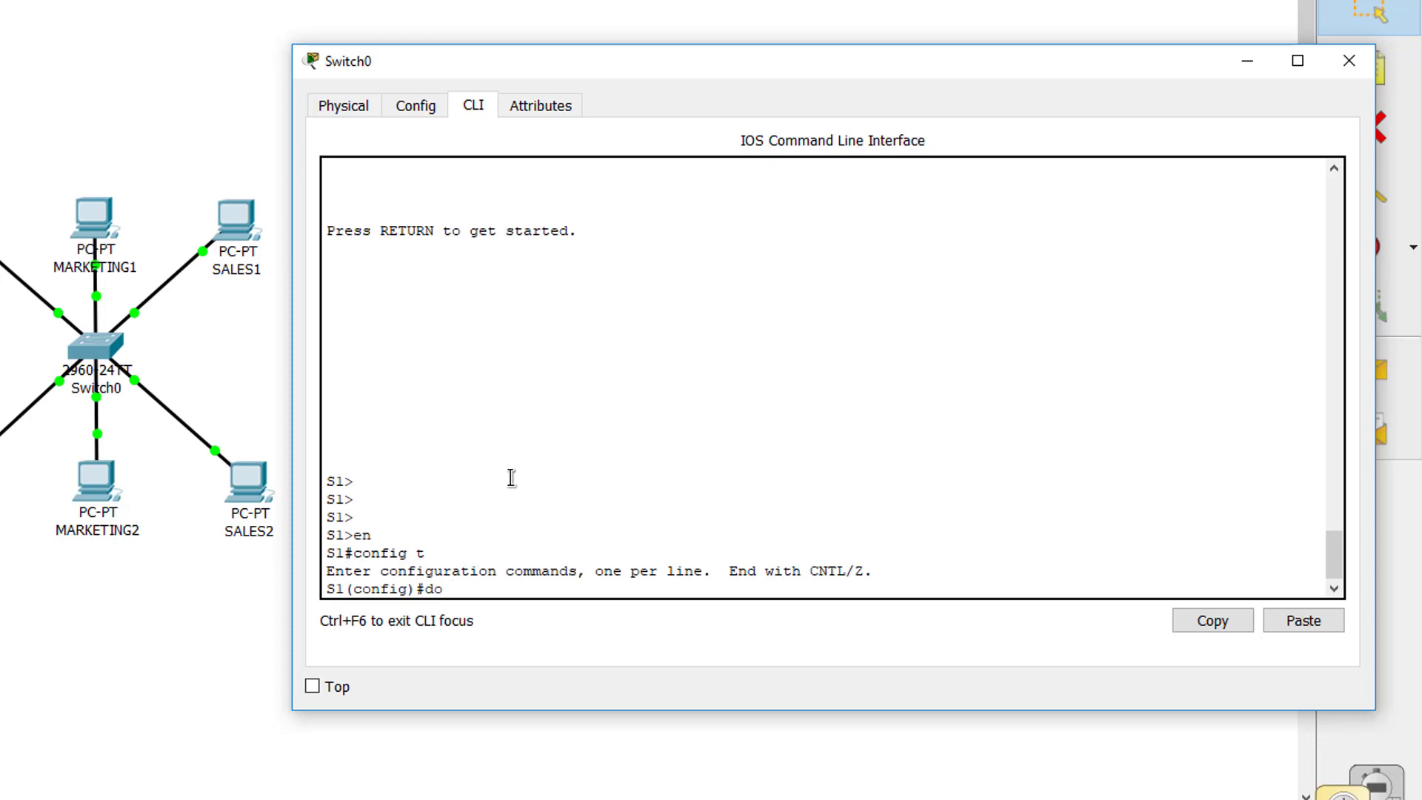
text(show vlan)
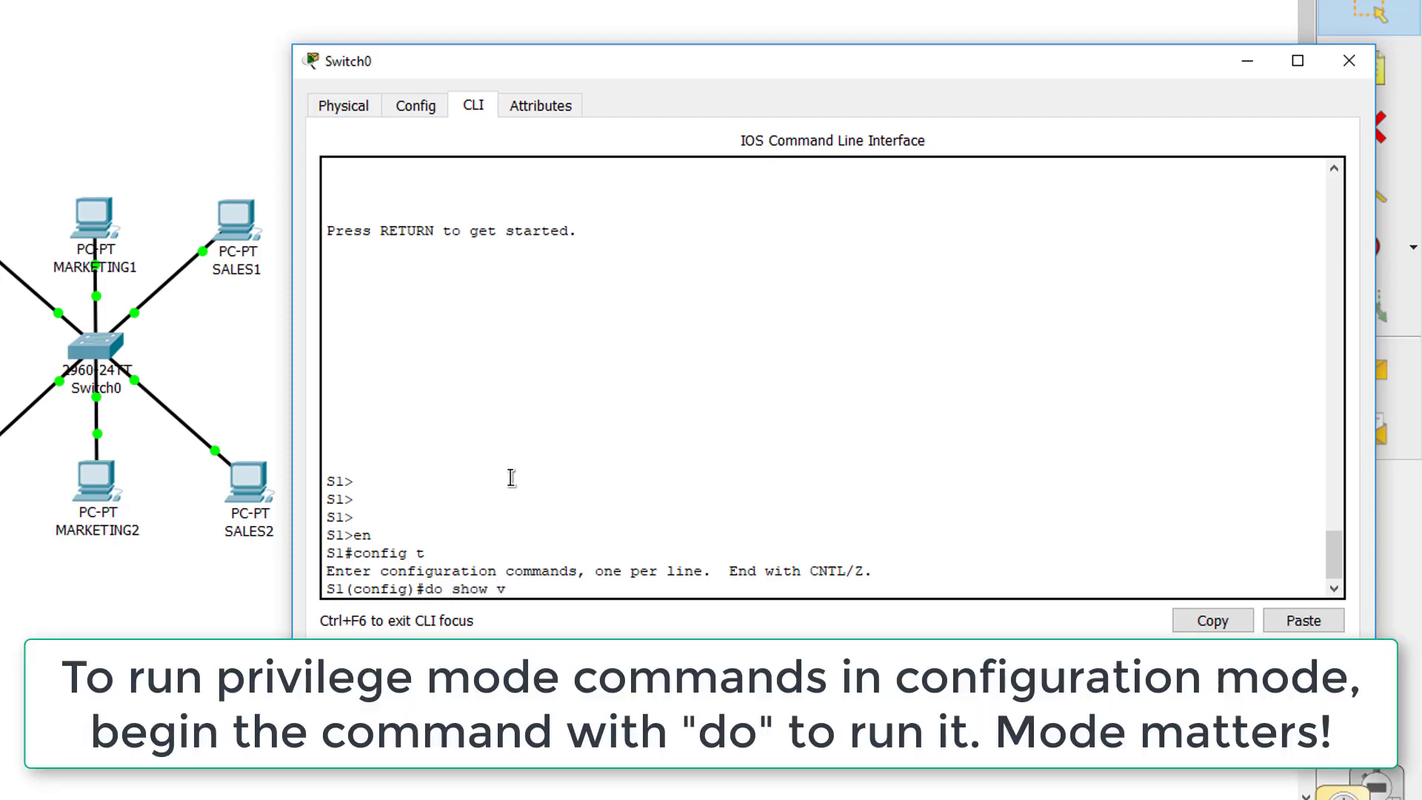
key(Return)
key(space)
text(exit)
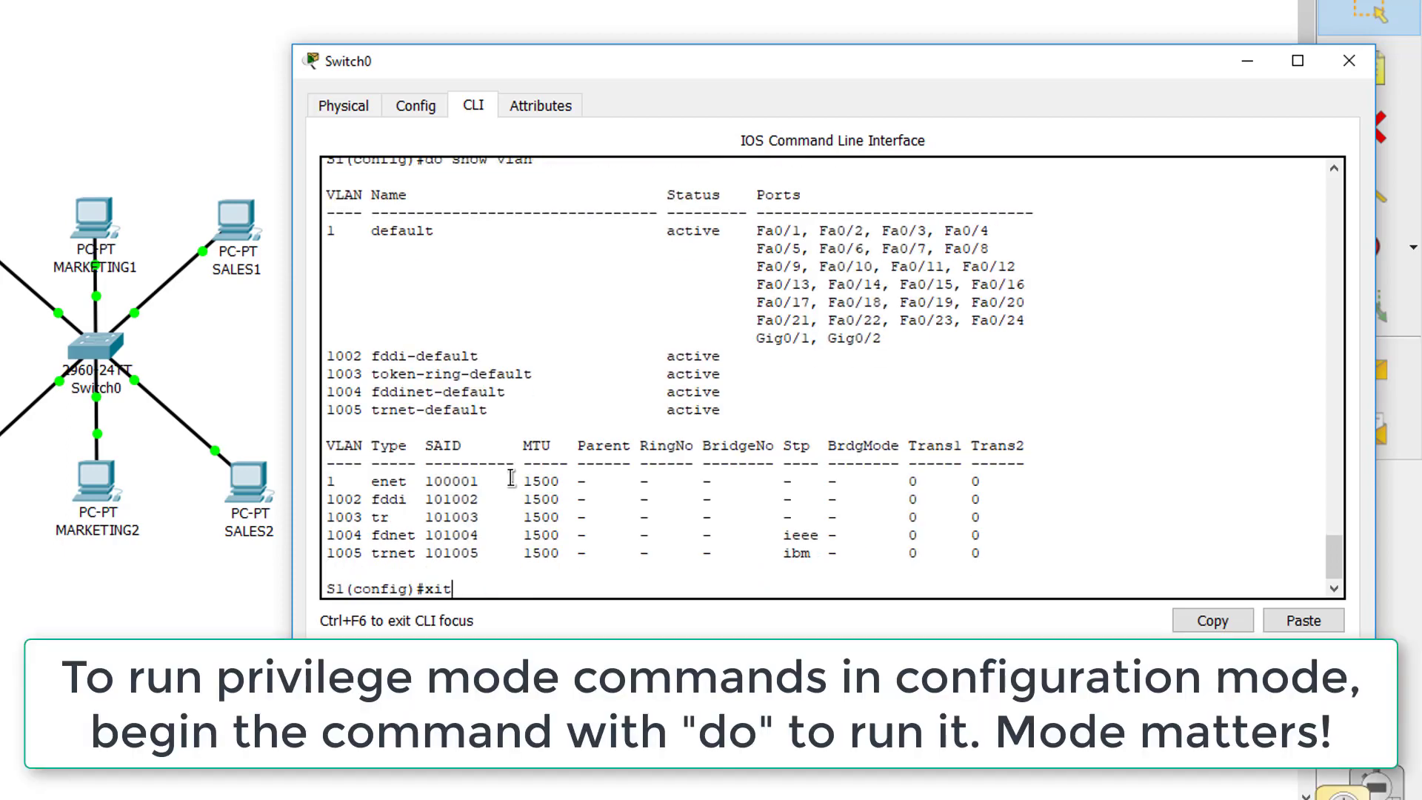
key(Return)
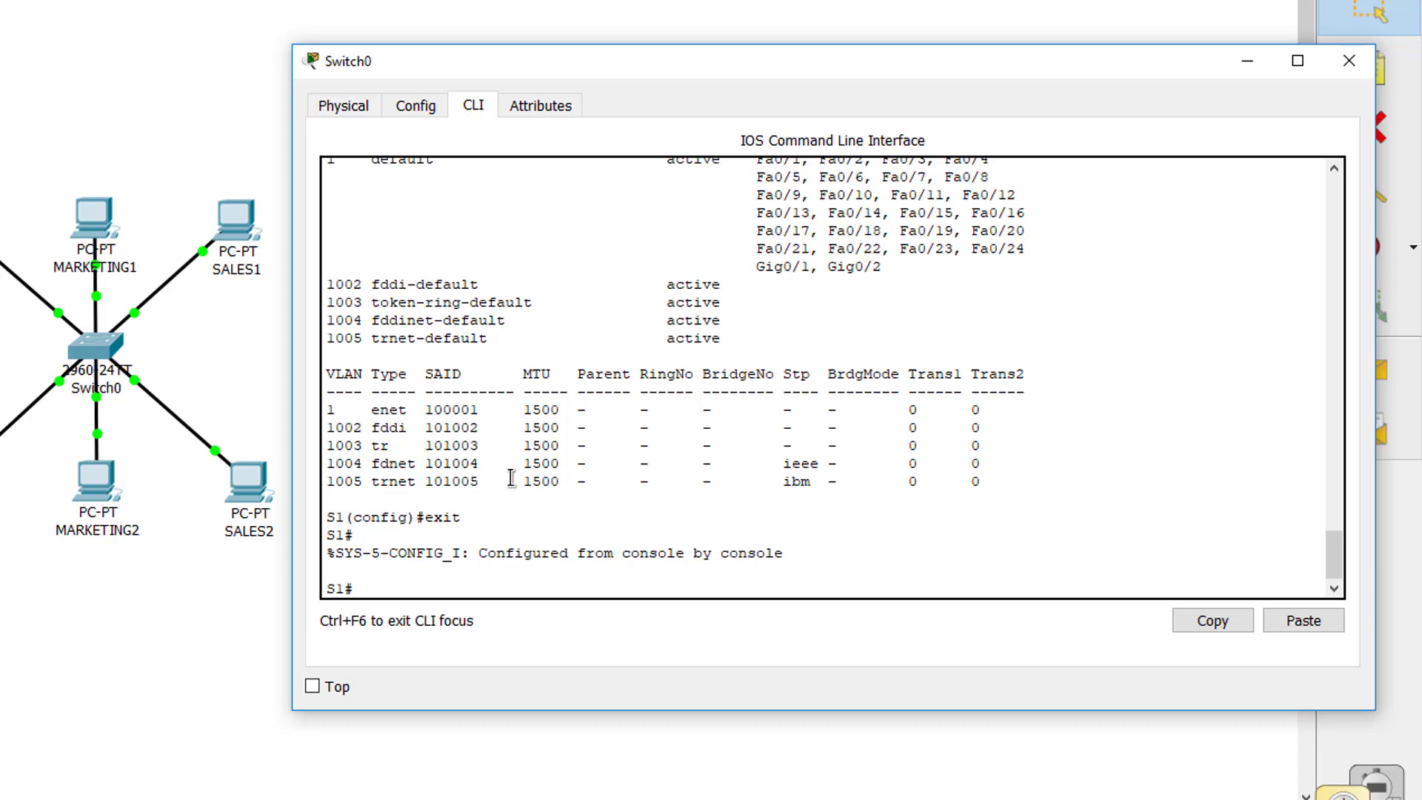
Run "sho vlan" in privileged exec mode and examine the default VLAN 1 and its assigned ports.
text(sho vlan)
key(Return)
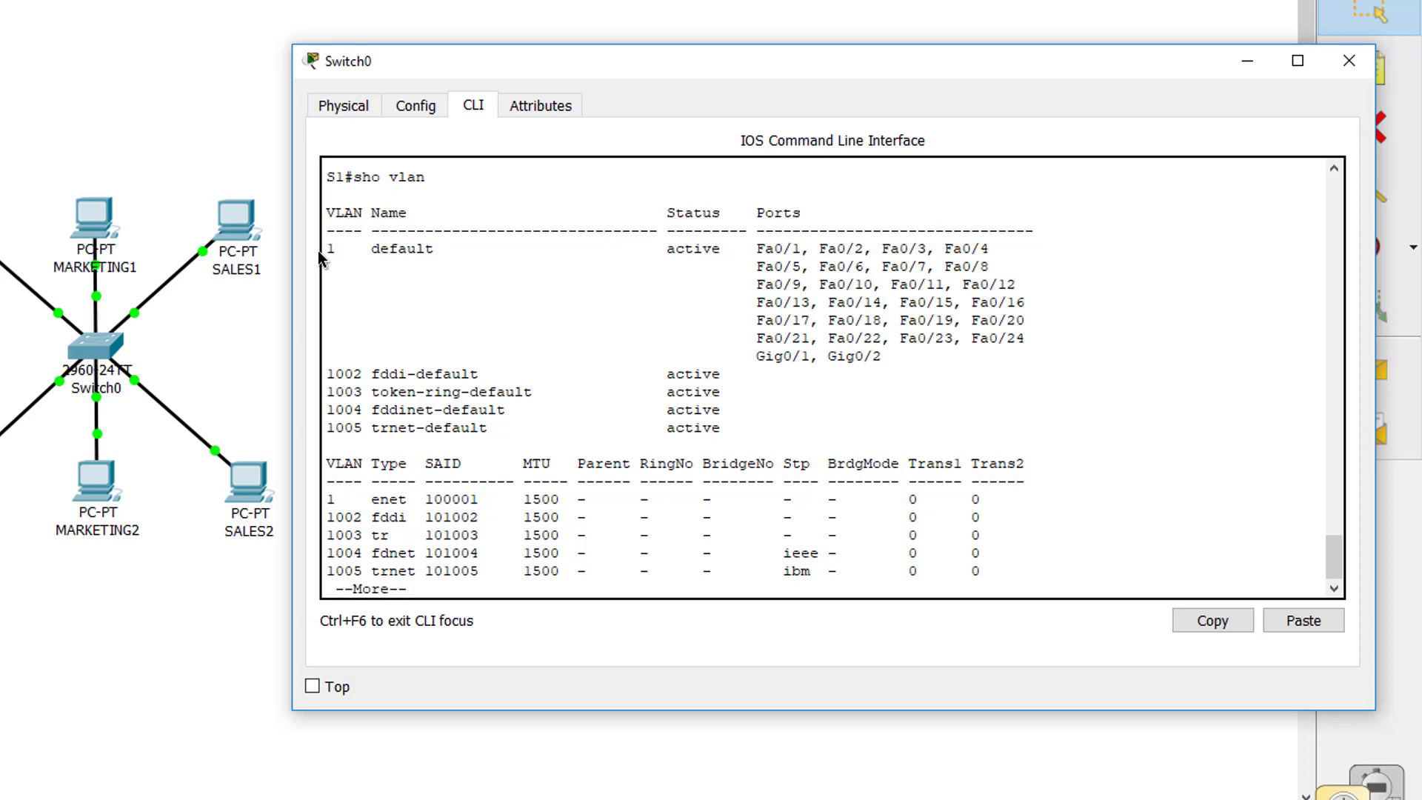
drag(326, 249, 438, 252)
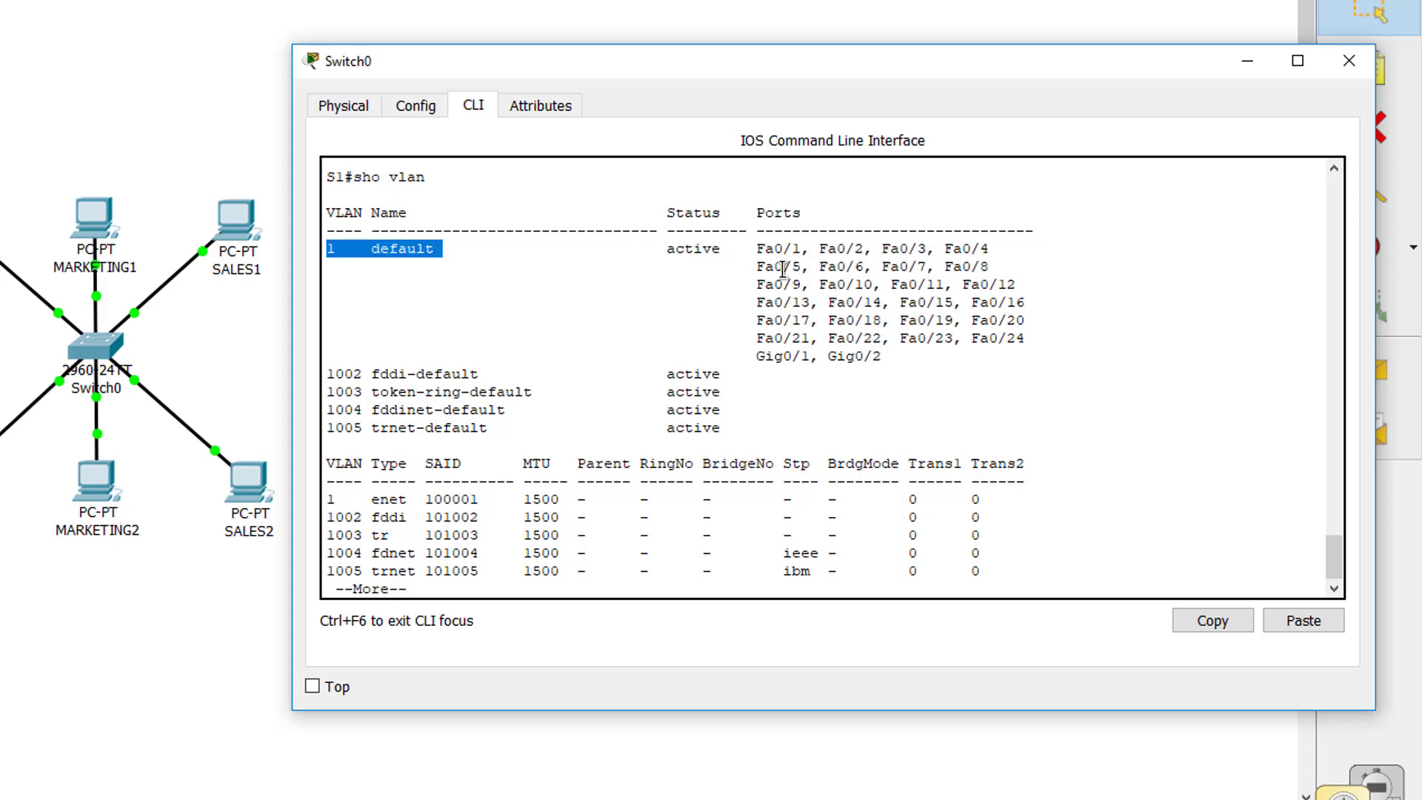
drag(764, 251, 928, 354)
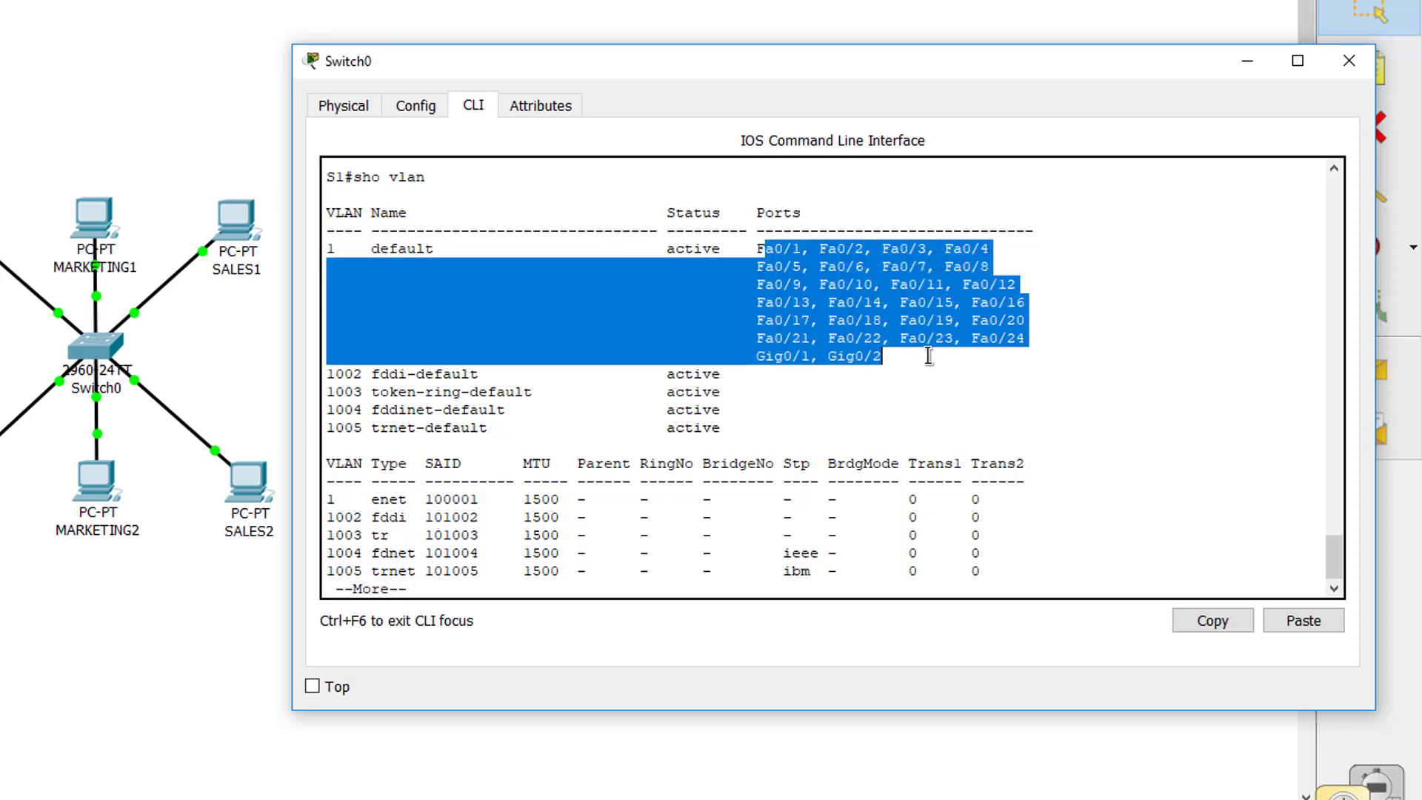
click(928, 354)
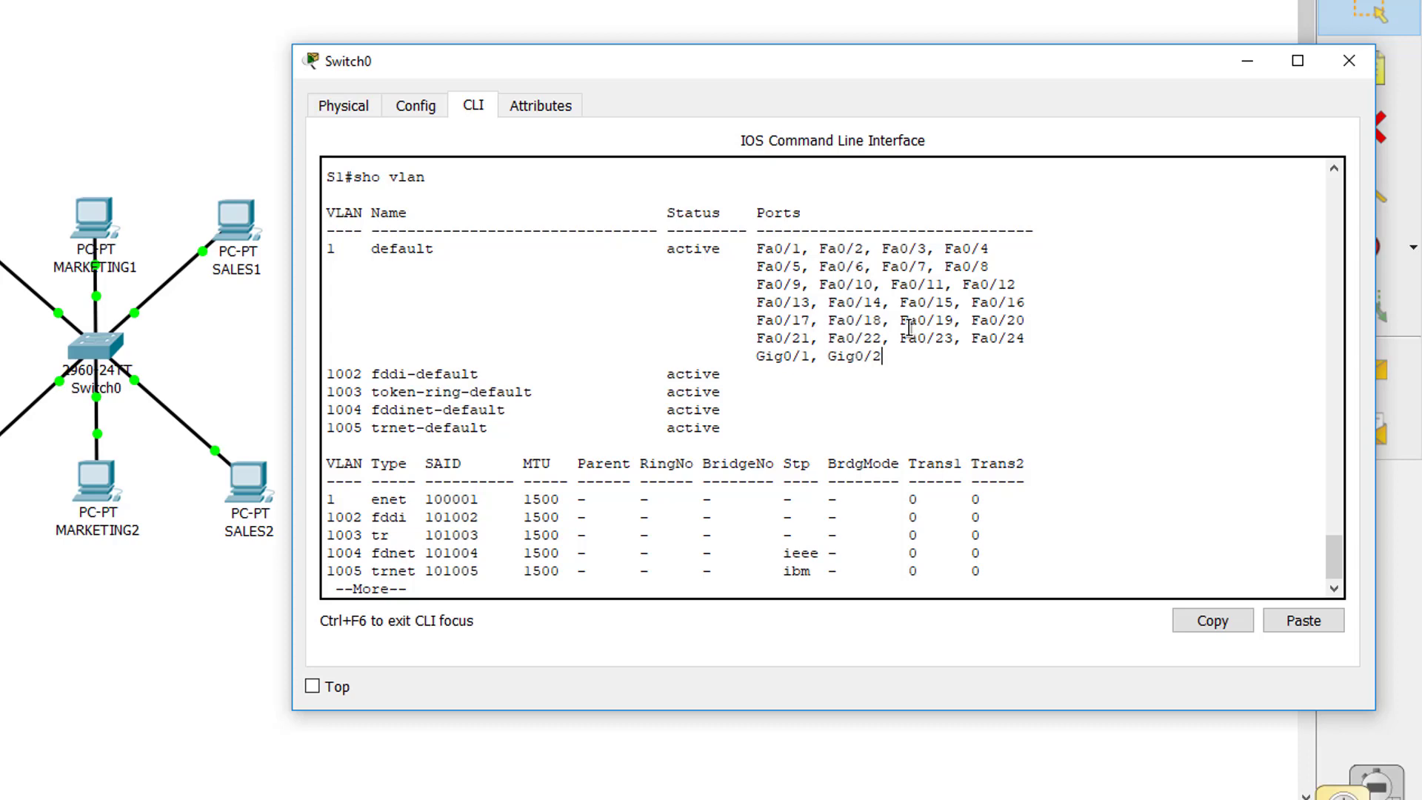
Leave the paged VLAN listing and return to global configuration mode with "config t".
key(space)
text(confi g)
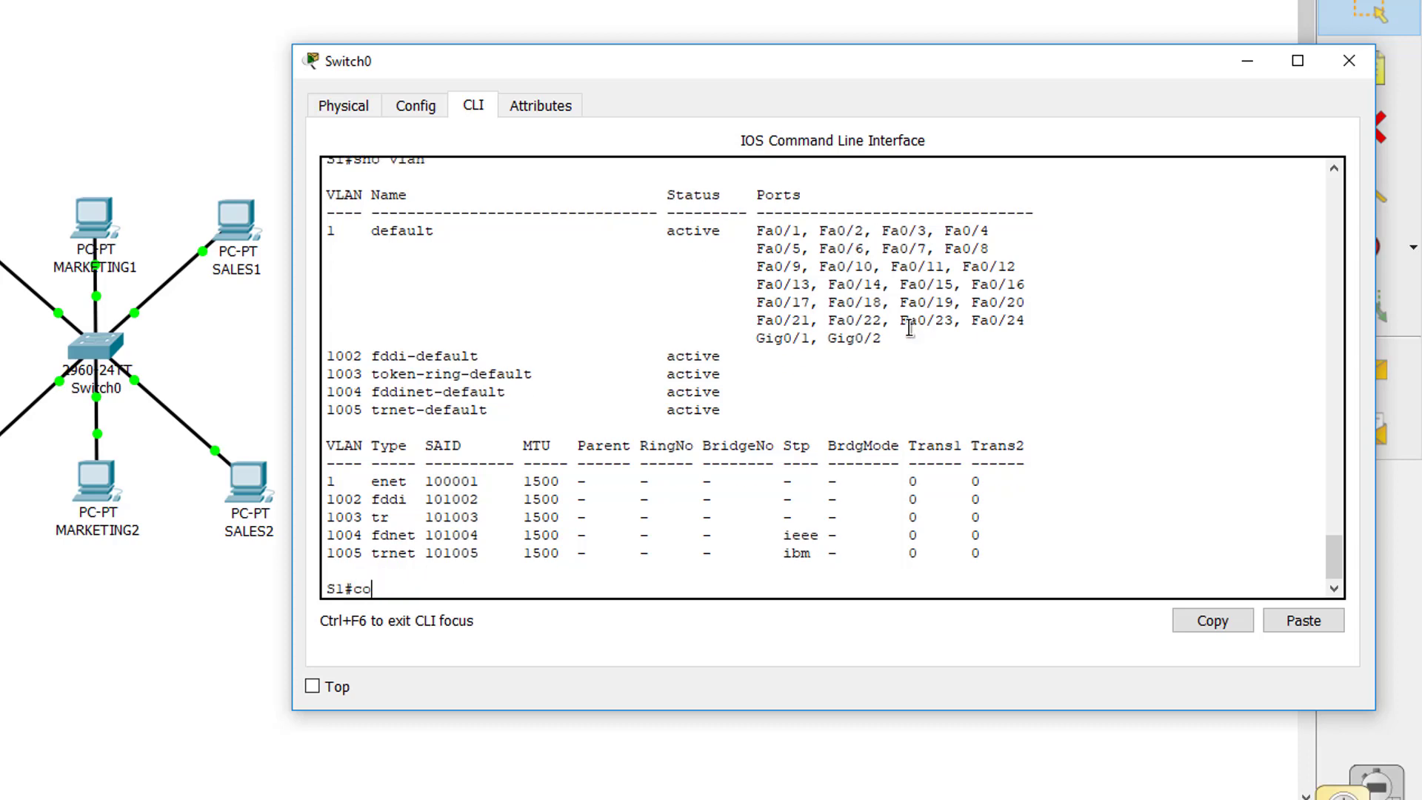
key(BackSpace)
key(BackSpace)
text(g t)
key(Return)
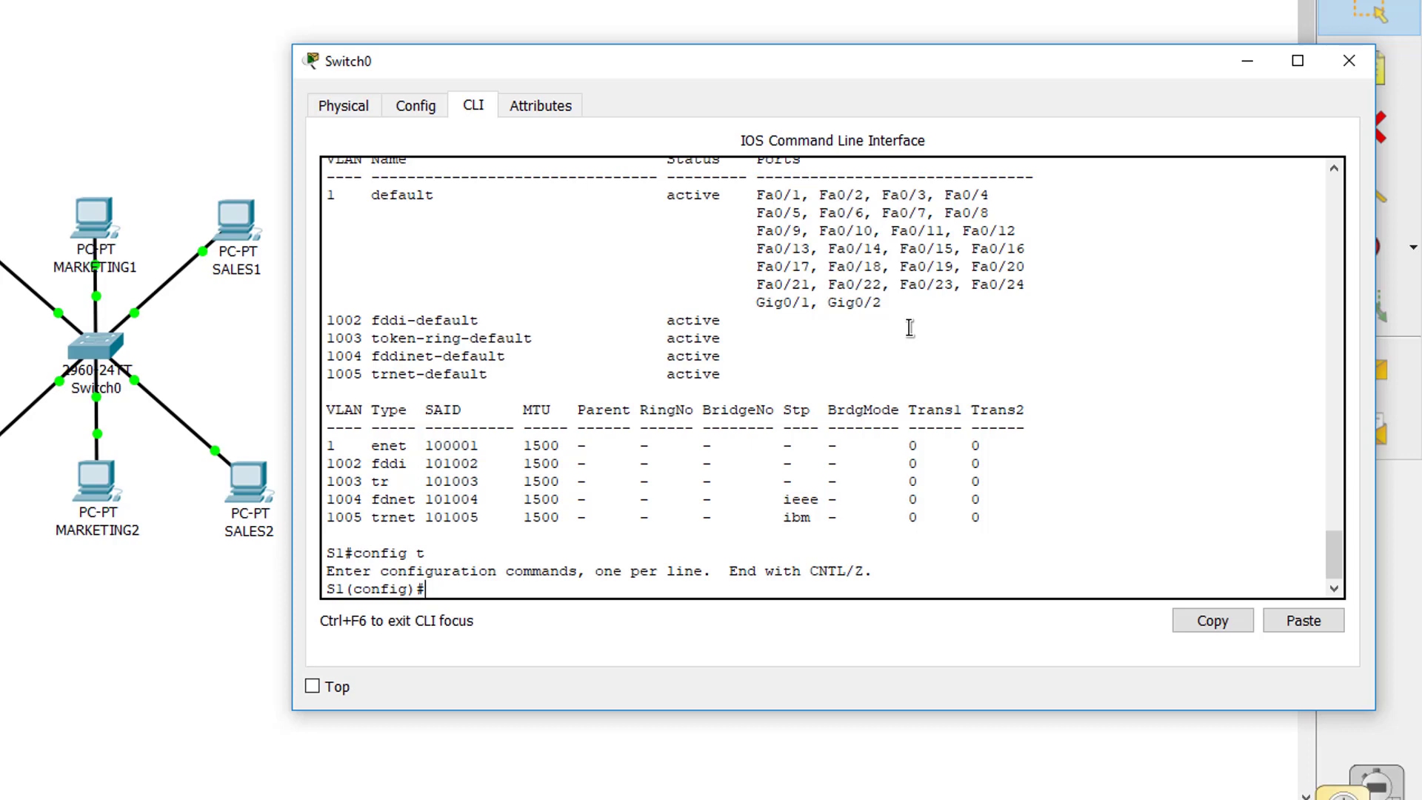
Check the allowed VLAN IDs with "vlan ?", create VLAN 100 named Engineering, and exit VLAN configuration.
text(vlan ?)
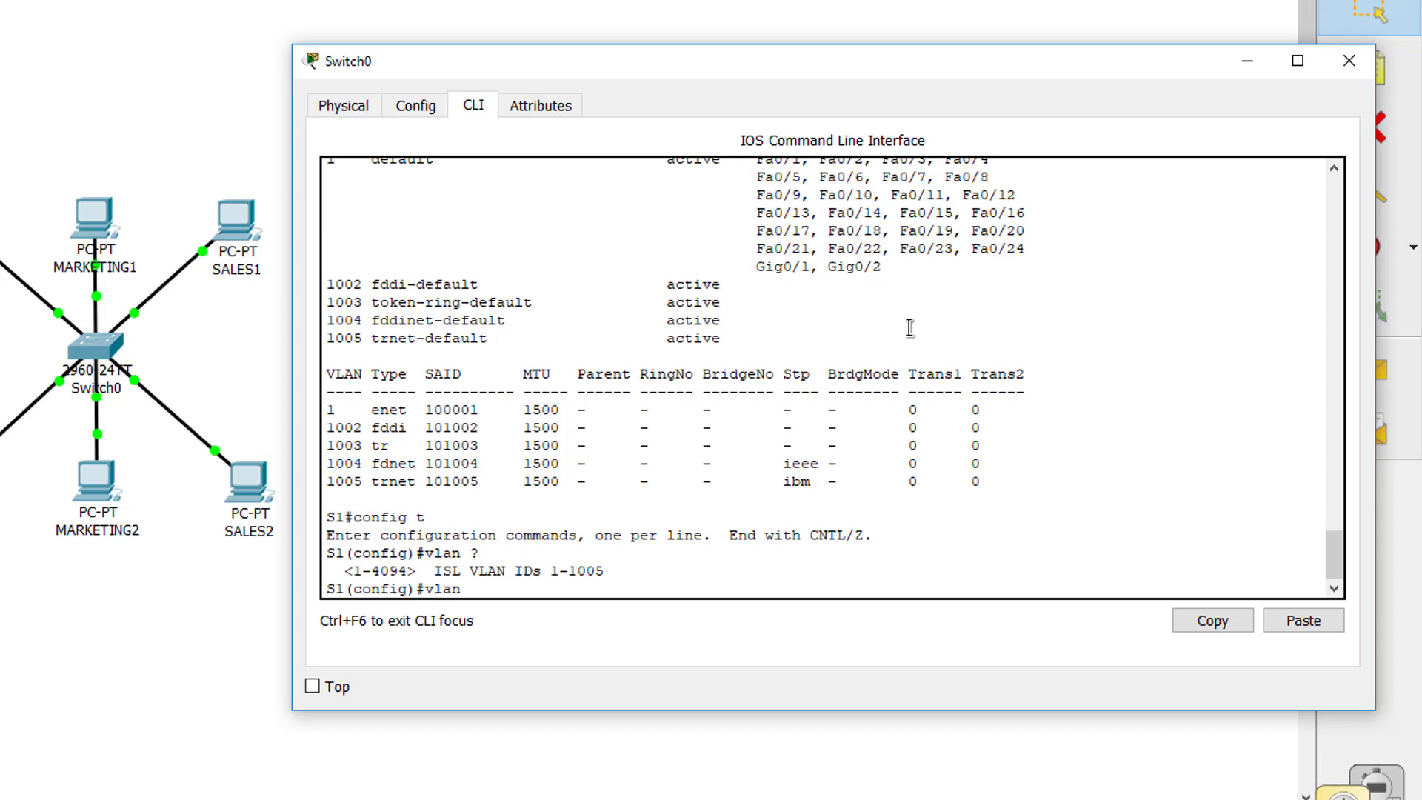
text(100)
key(Return)
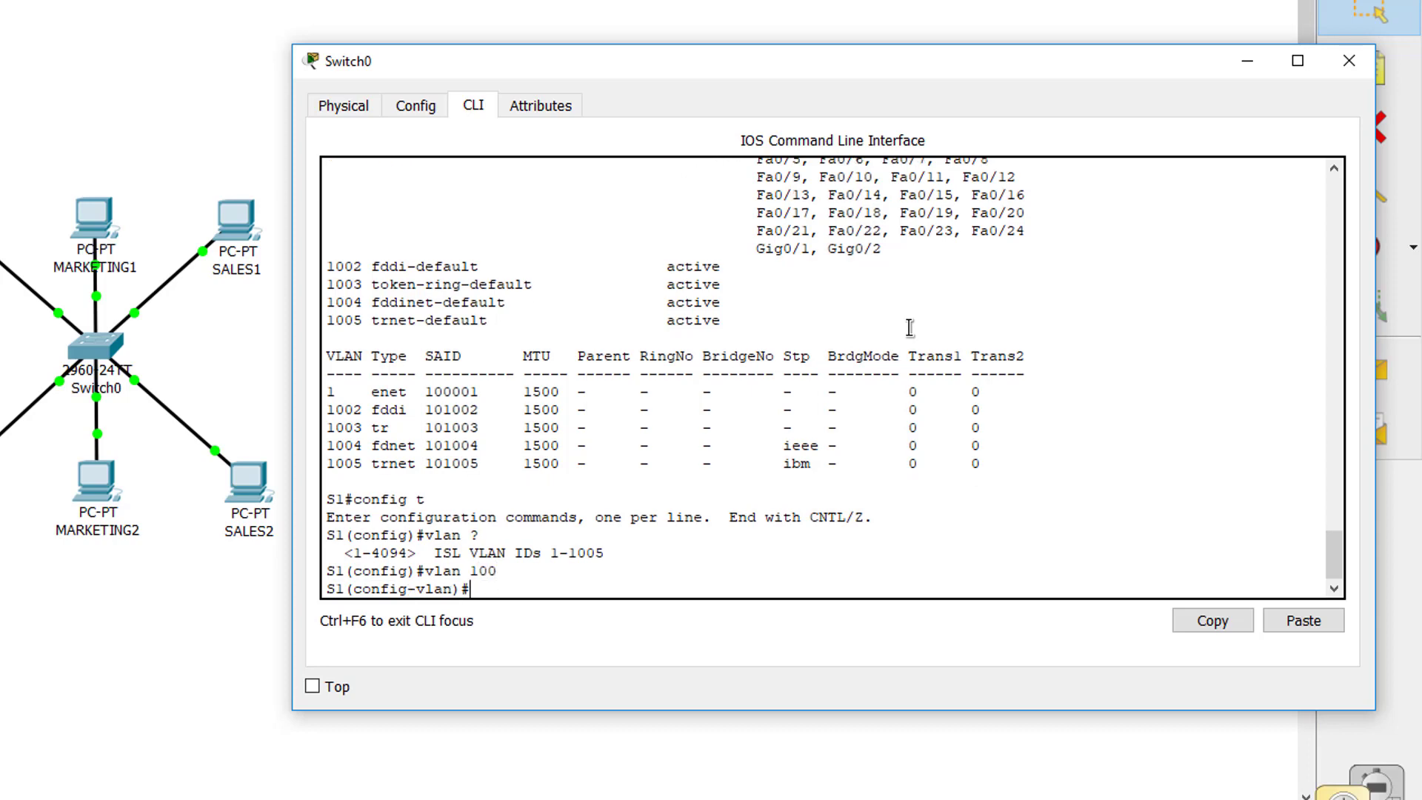
text(name Engineering)
key(Return)
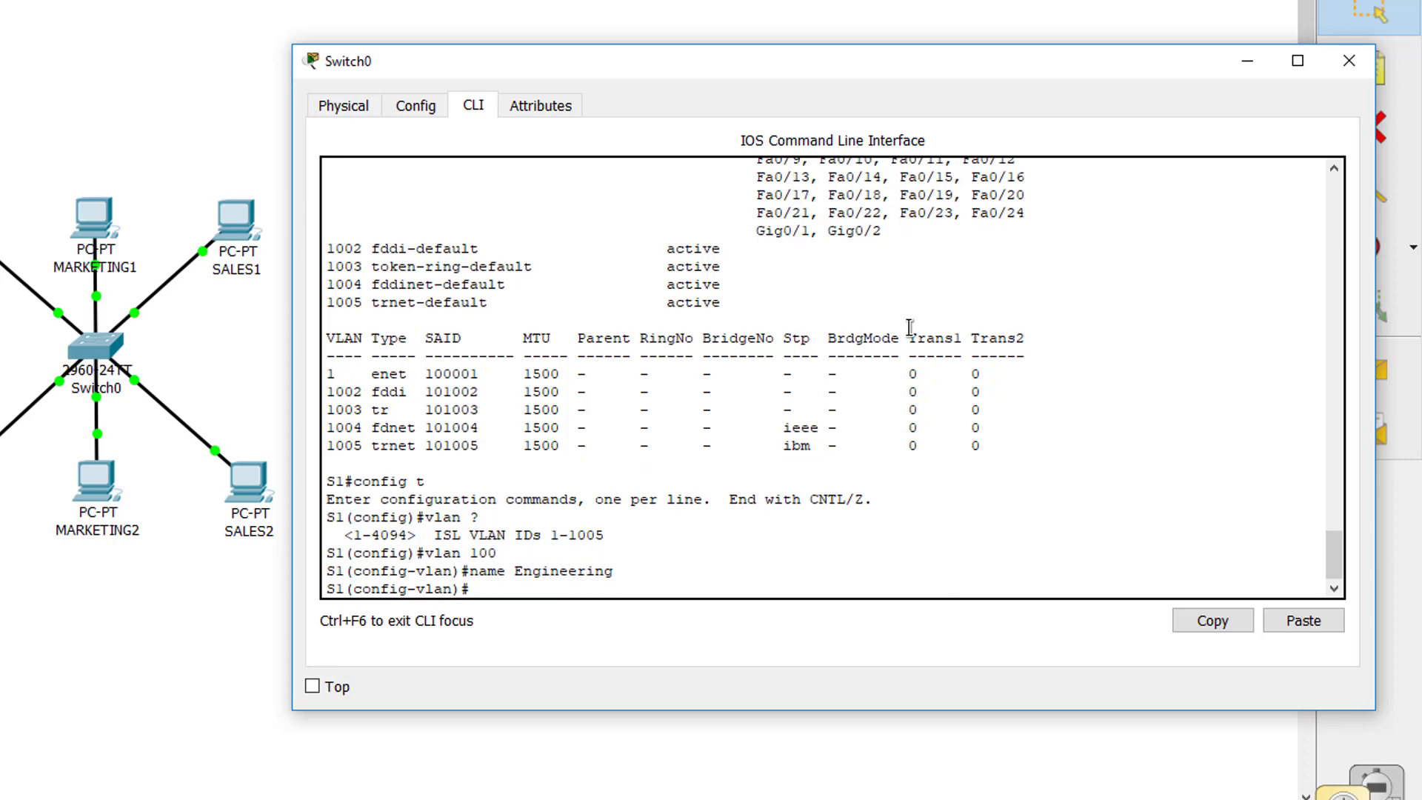
text(exit)
key(Return)
Create VLAN 101, name it Marketing, and exit VLAN configuration.
text(vla)
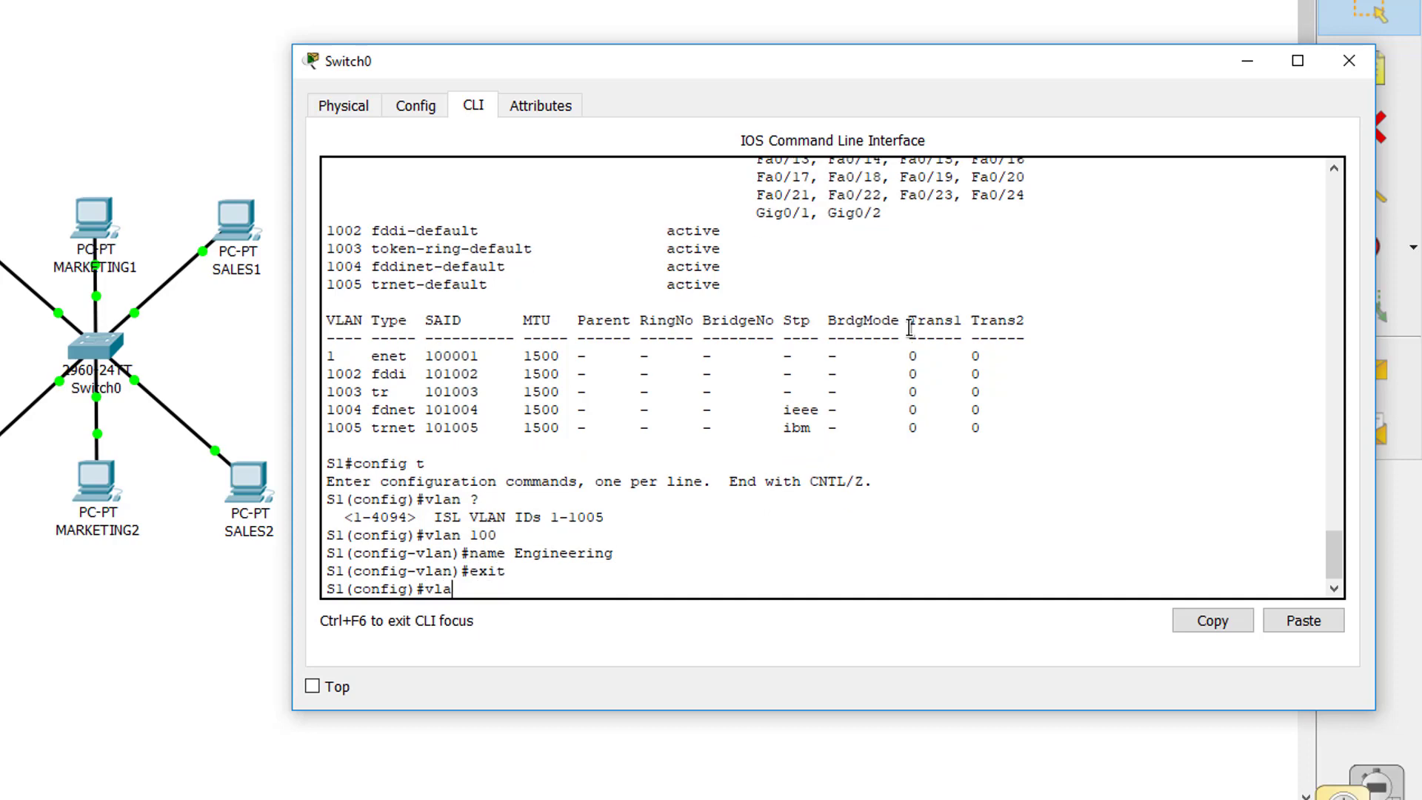
text(n 101)
key(Return)
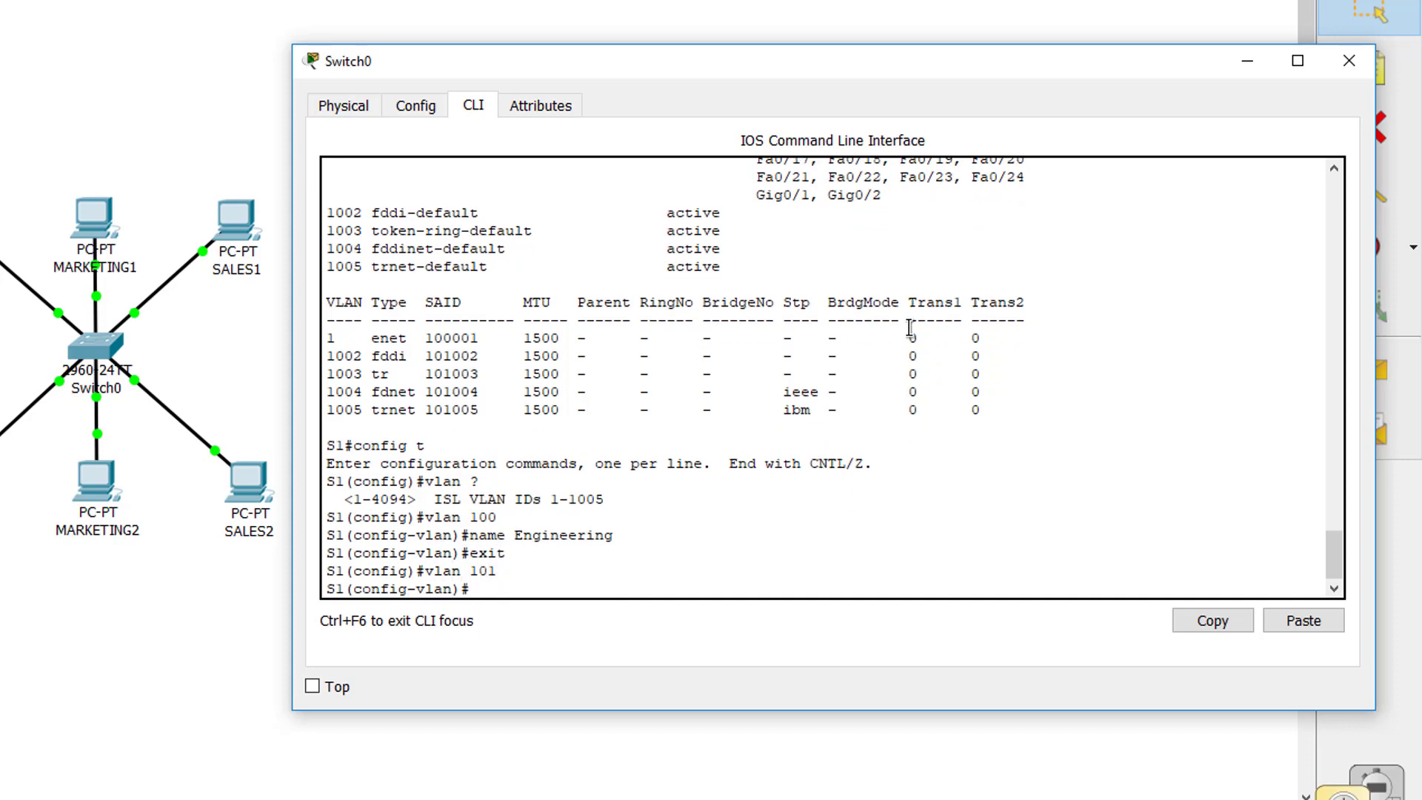
text(name Marketing)
key(Return)
text(exit)
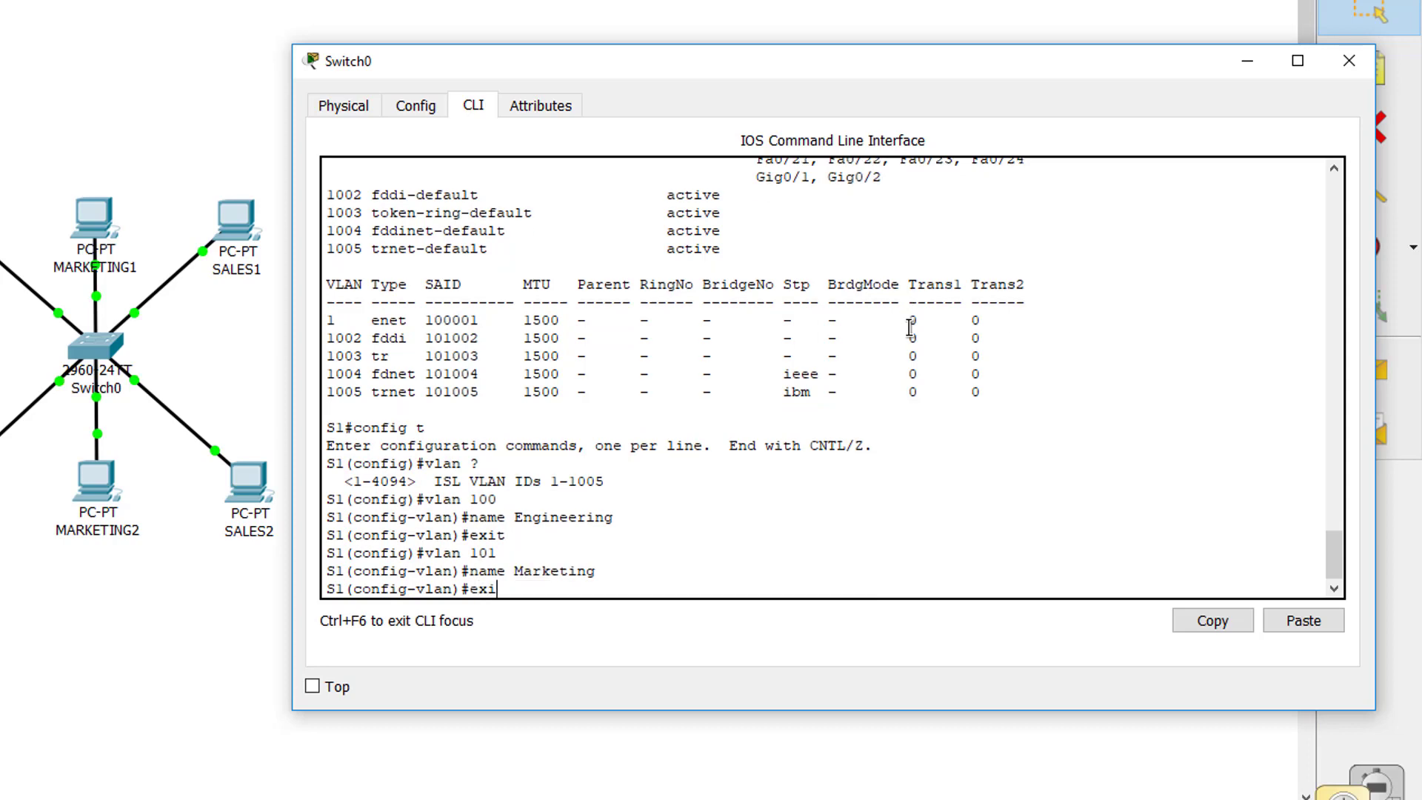
key(Return)
Create VLAN 102, name it Sales, and exit VLAN configuration.
text(n)
key(BackSpace)
text(vlan 102)
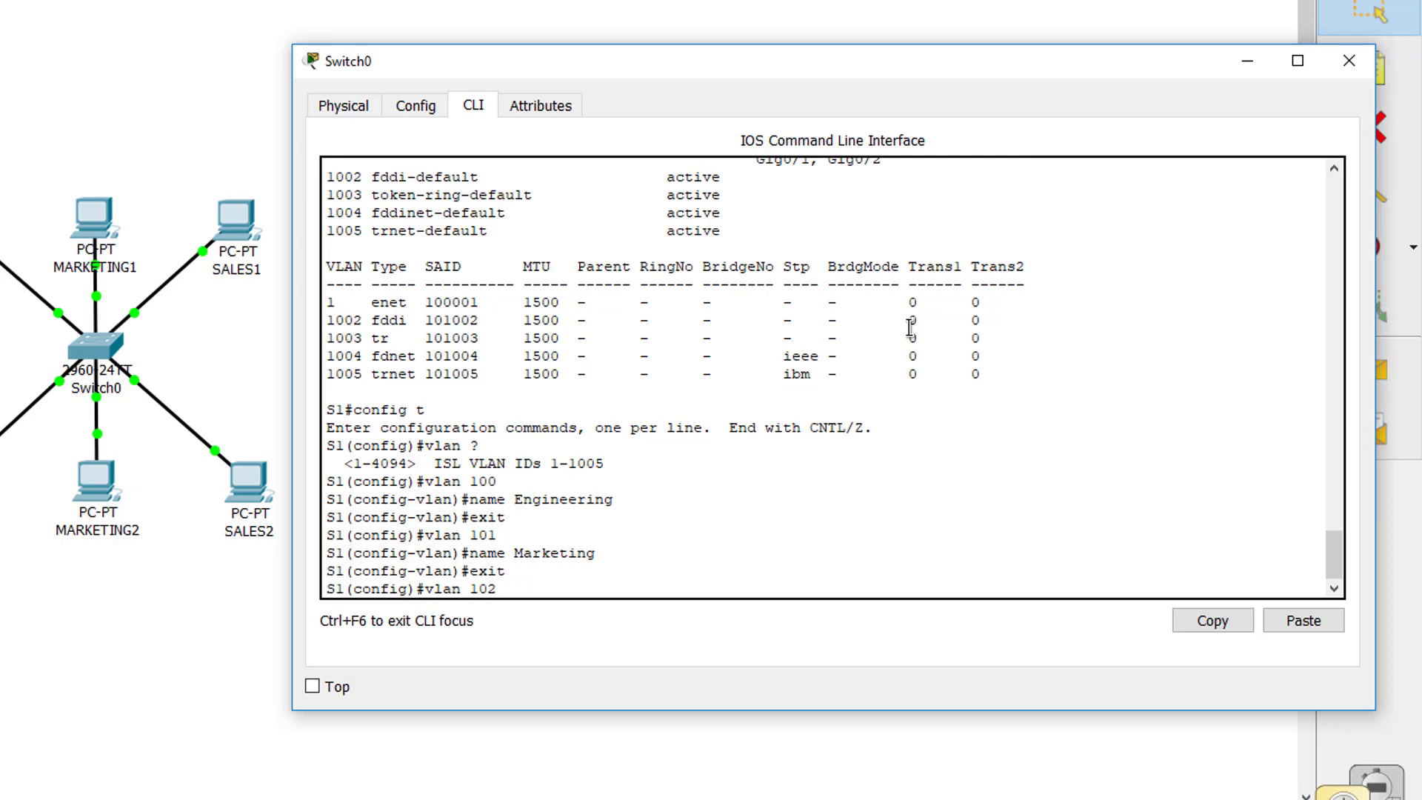
key(Return)
text(nam)
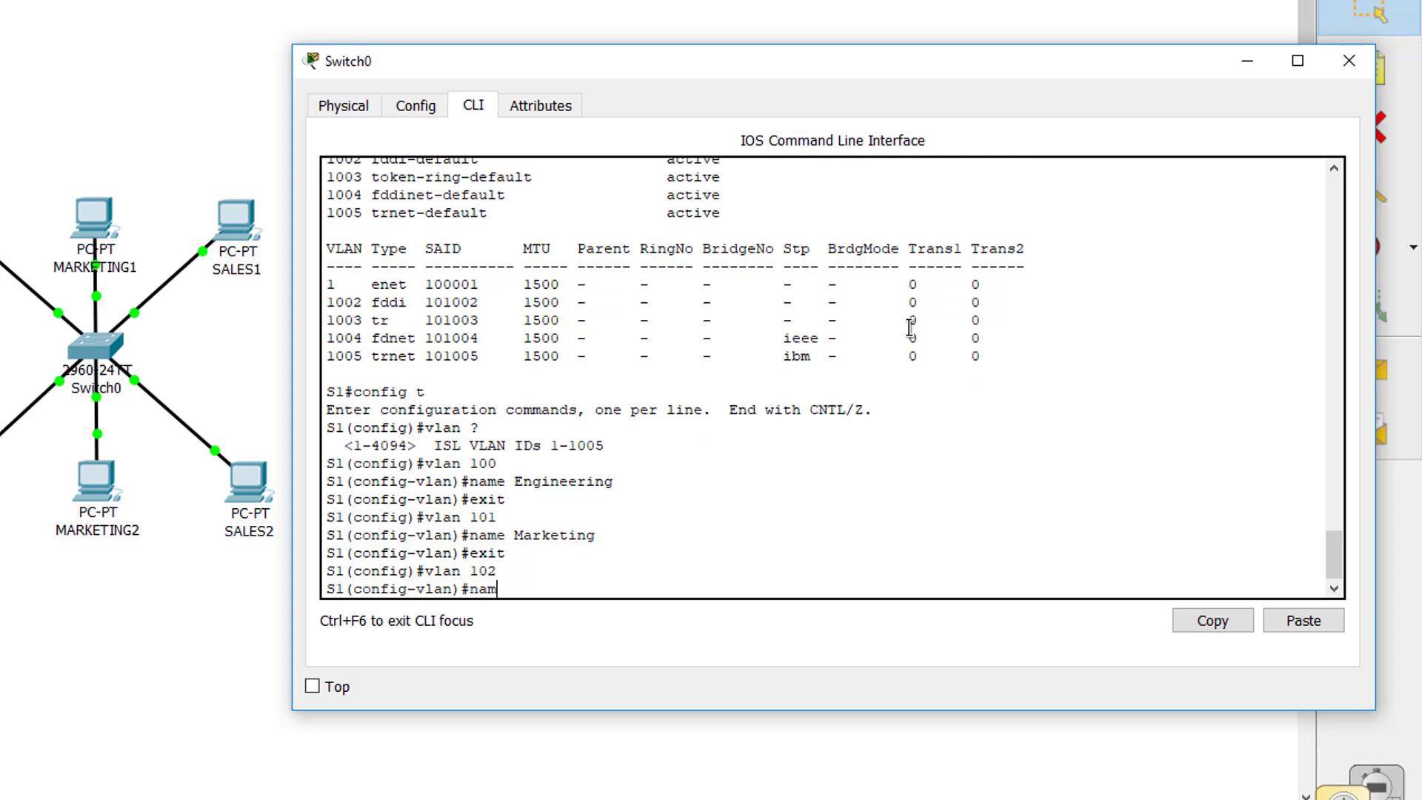
text(e Sales)
key(Return)
text(exit)
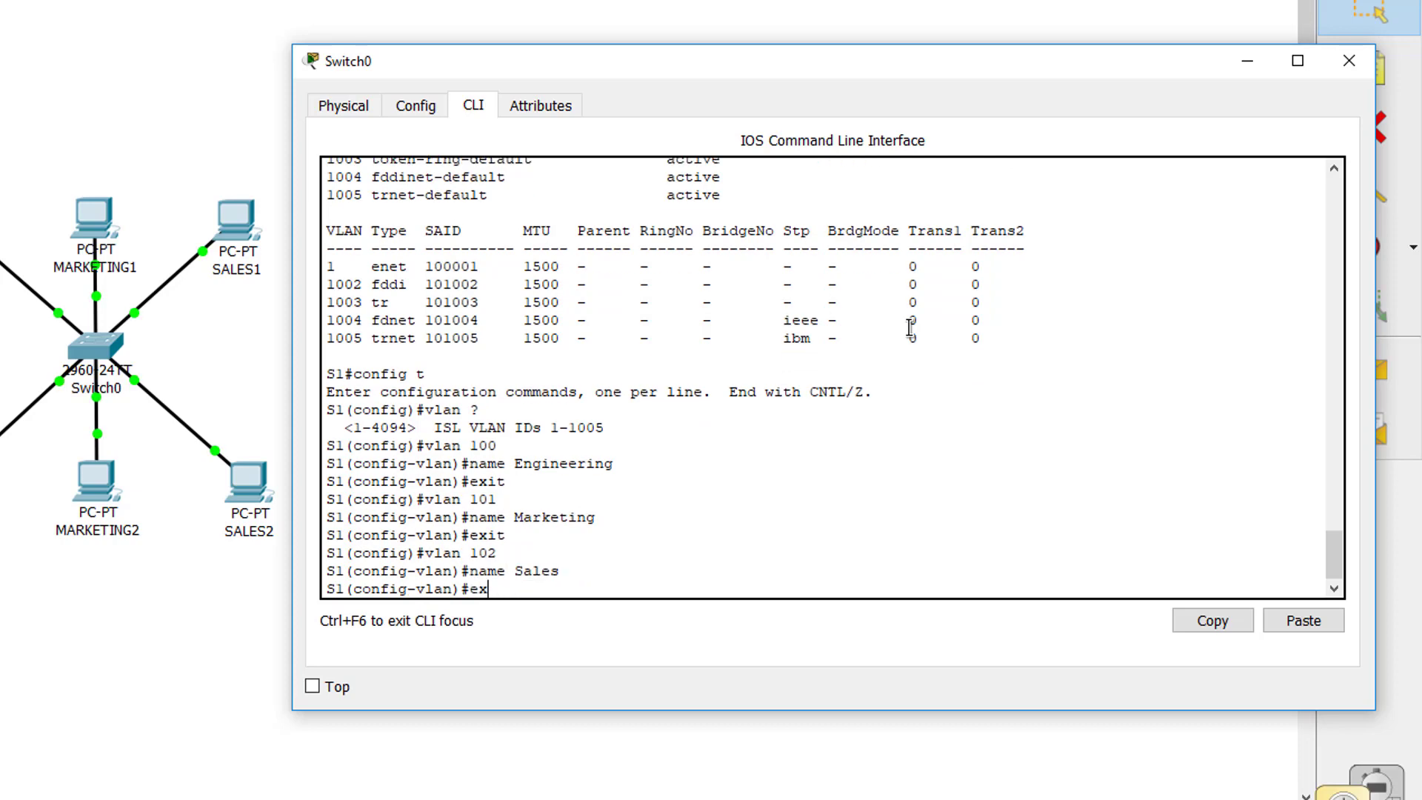
key(Return)
Exit to privileged exec mode and run "show vlan" to review the Engineering, Marketing and Sales VLAN entries.
text(exit)
key(Return)
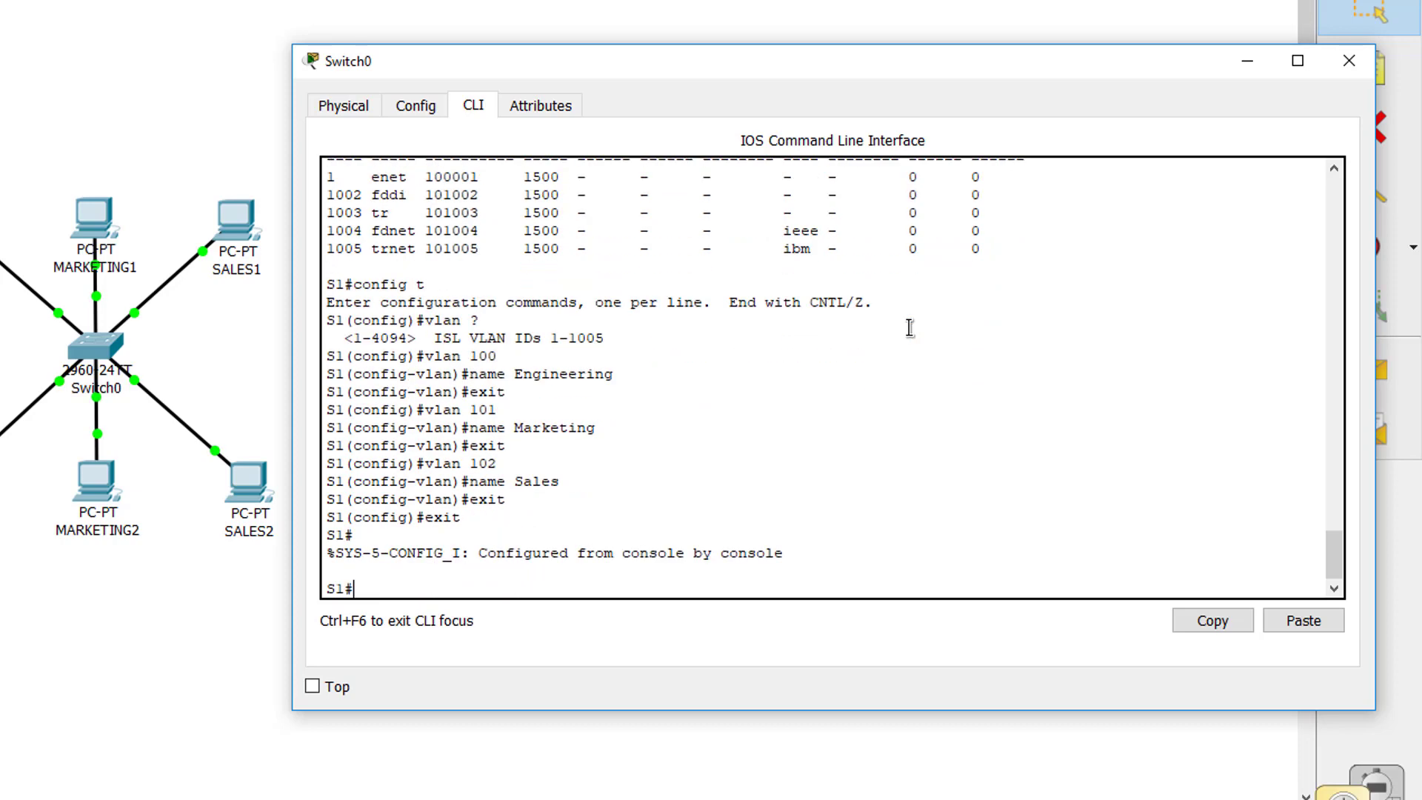
text(show vlan)
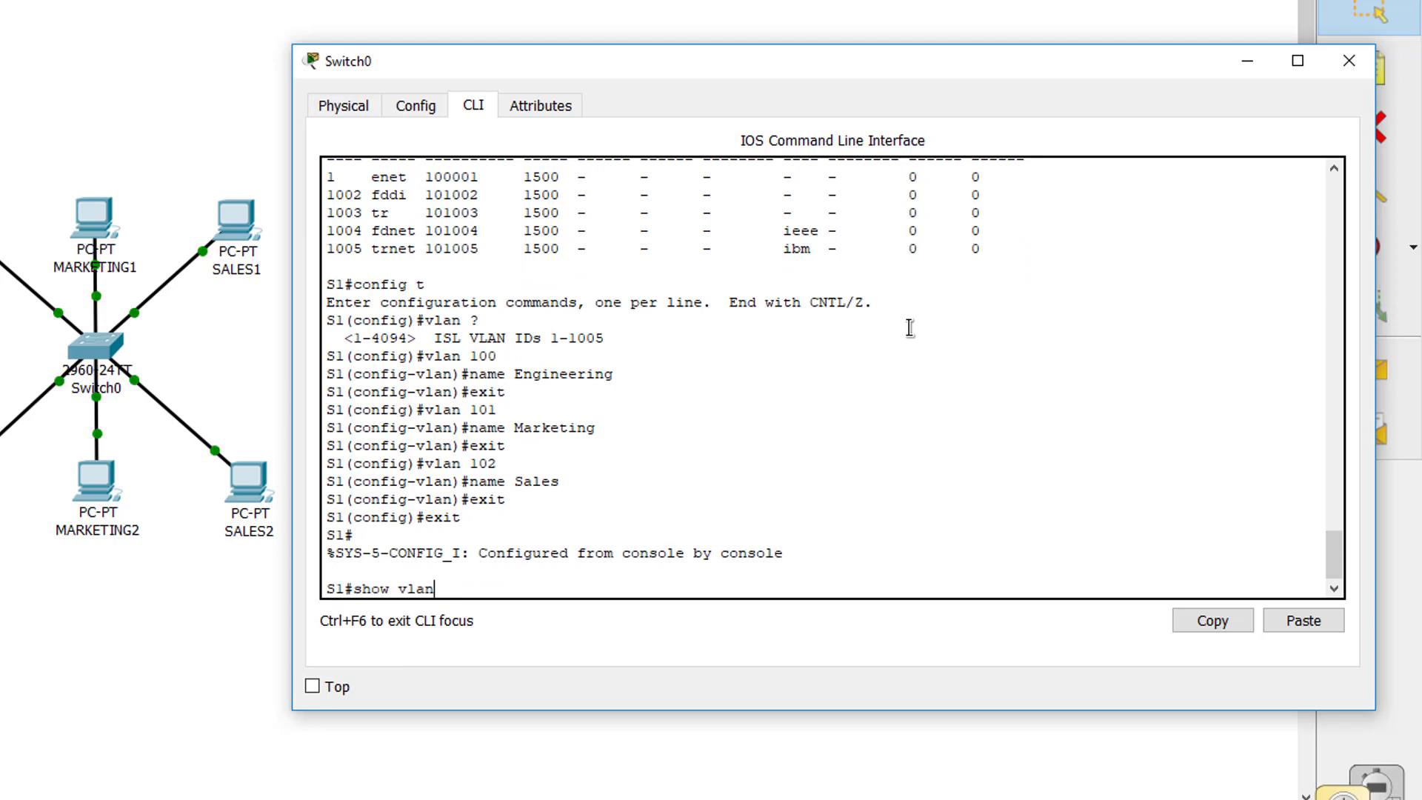
key(Return)
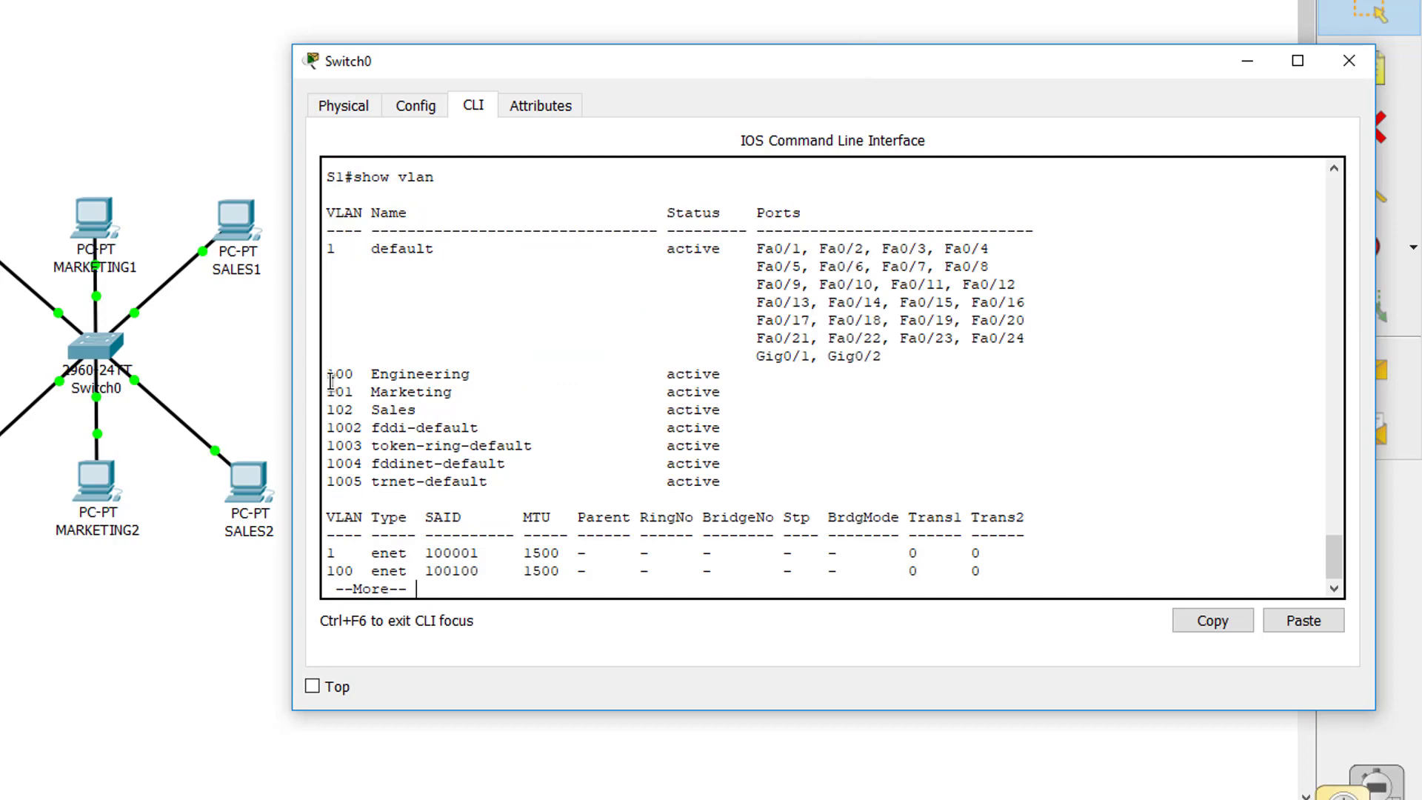
drag(328, 374, 762, 412)
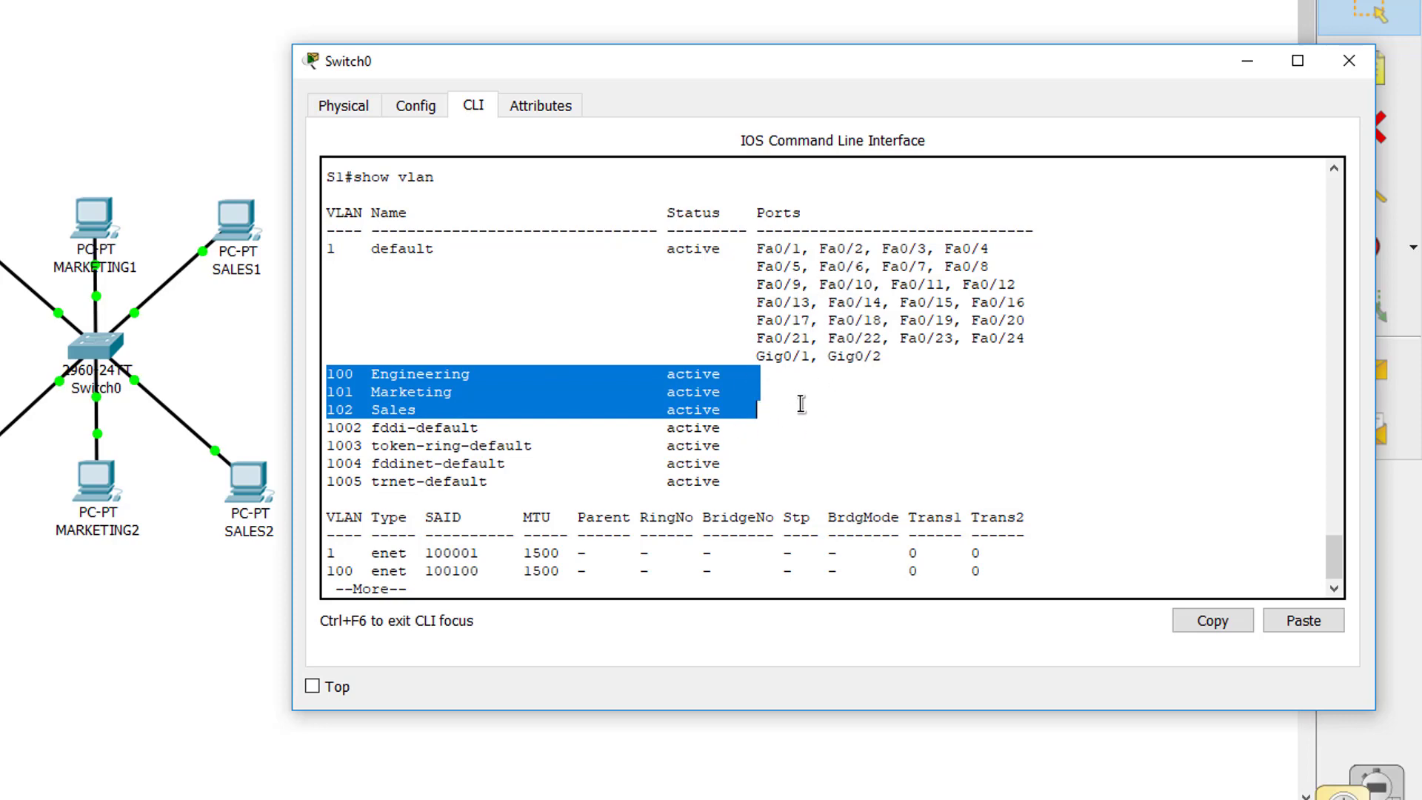
click(611, 582)
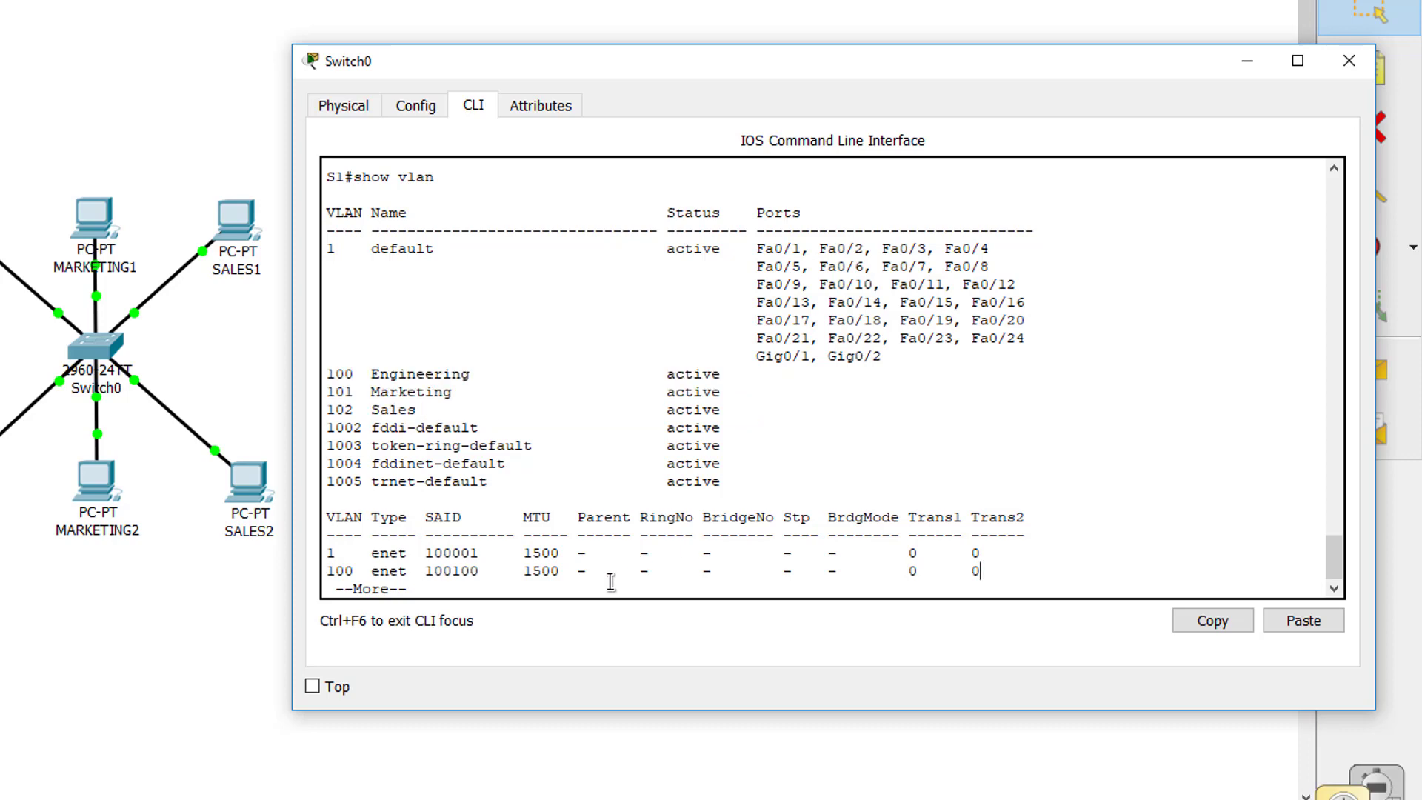
Enter global configuration mode and select the interface range fa0/1-2 for configuration.
text(conf)
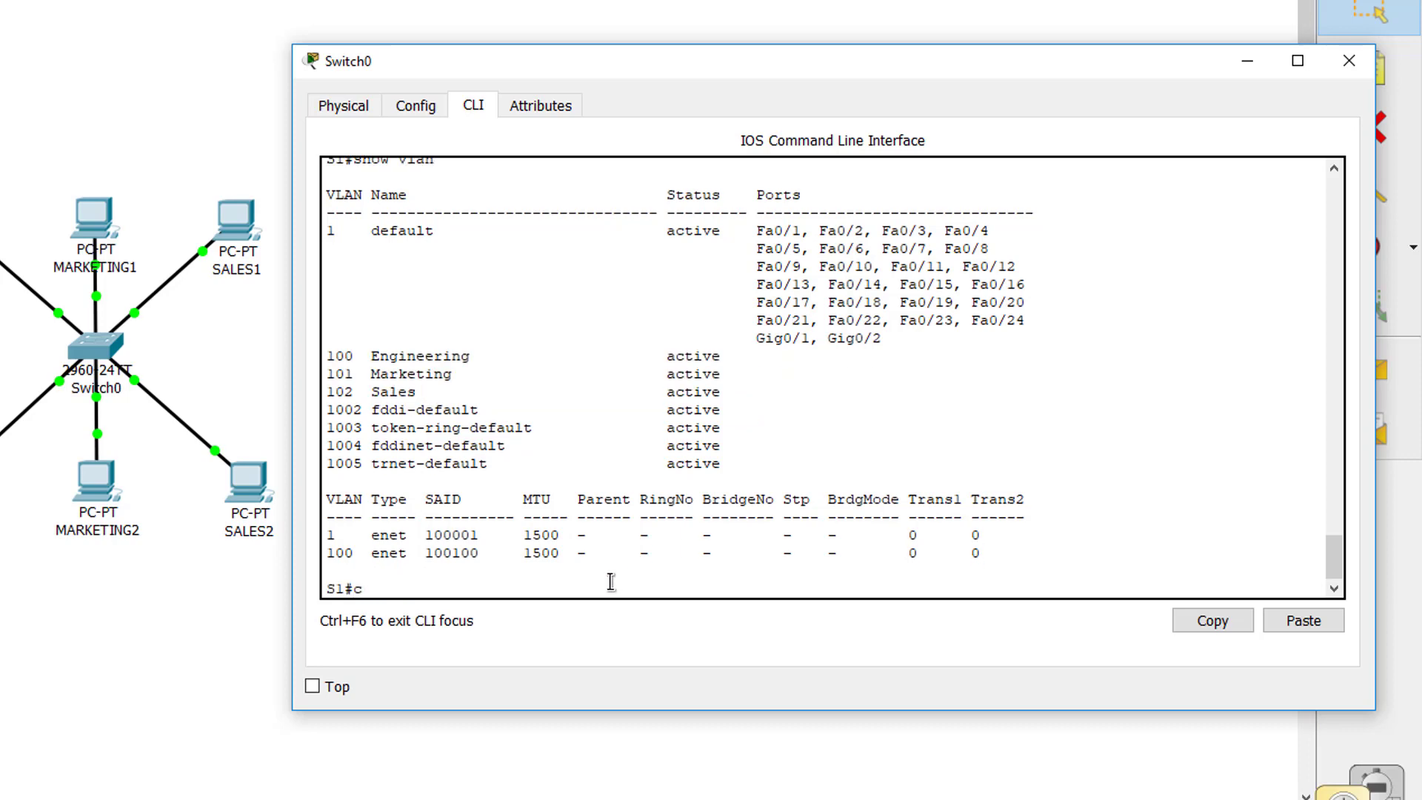
text(ig t)
key(Return)
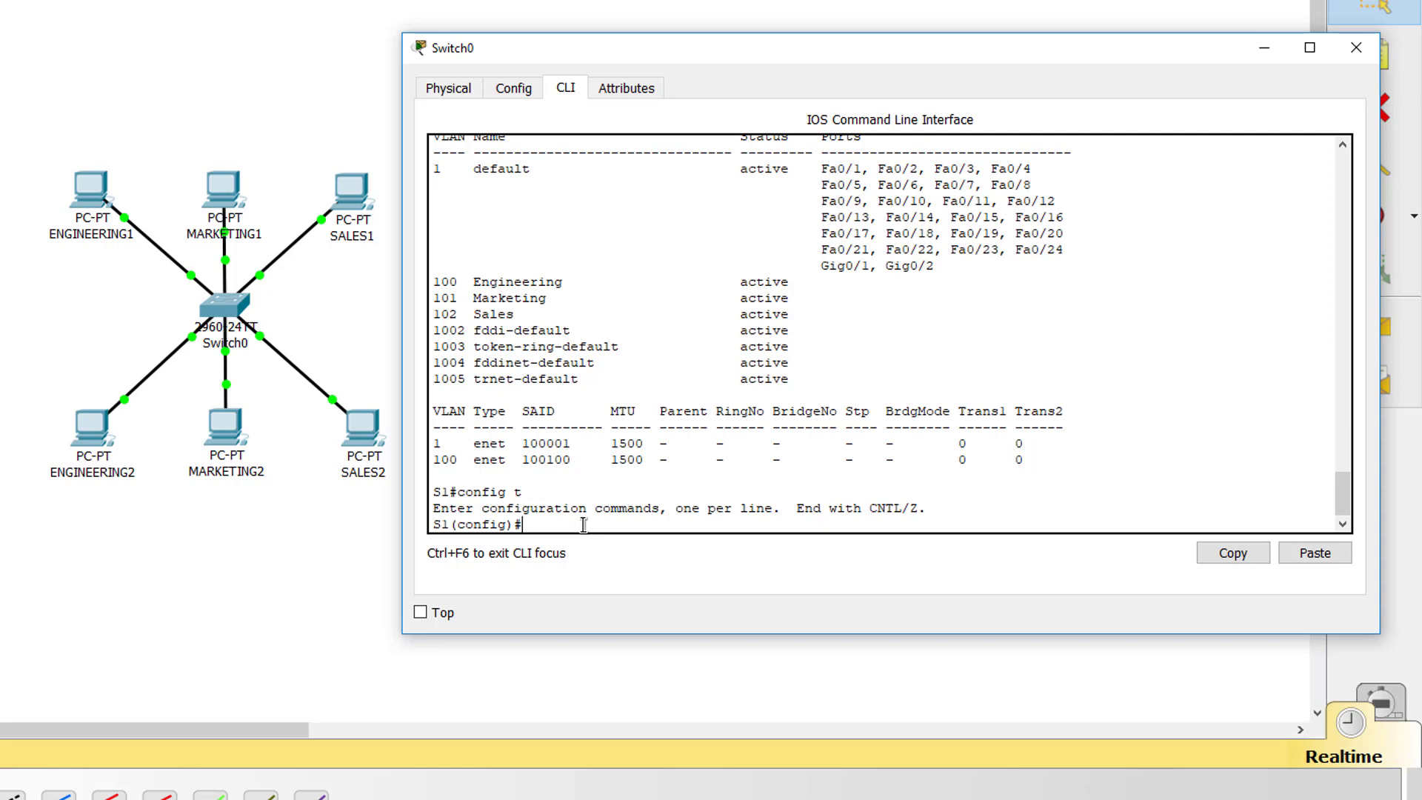
text(int r)
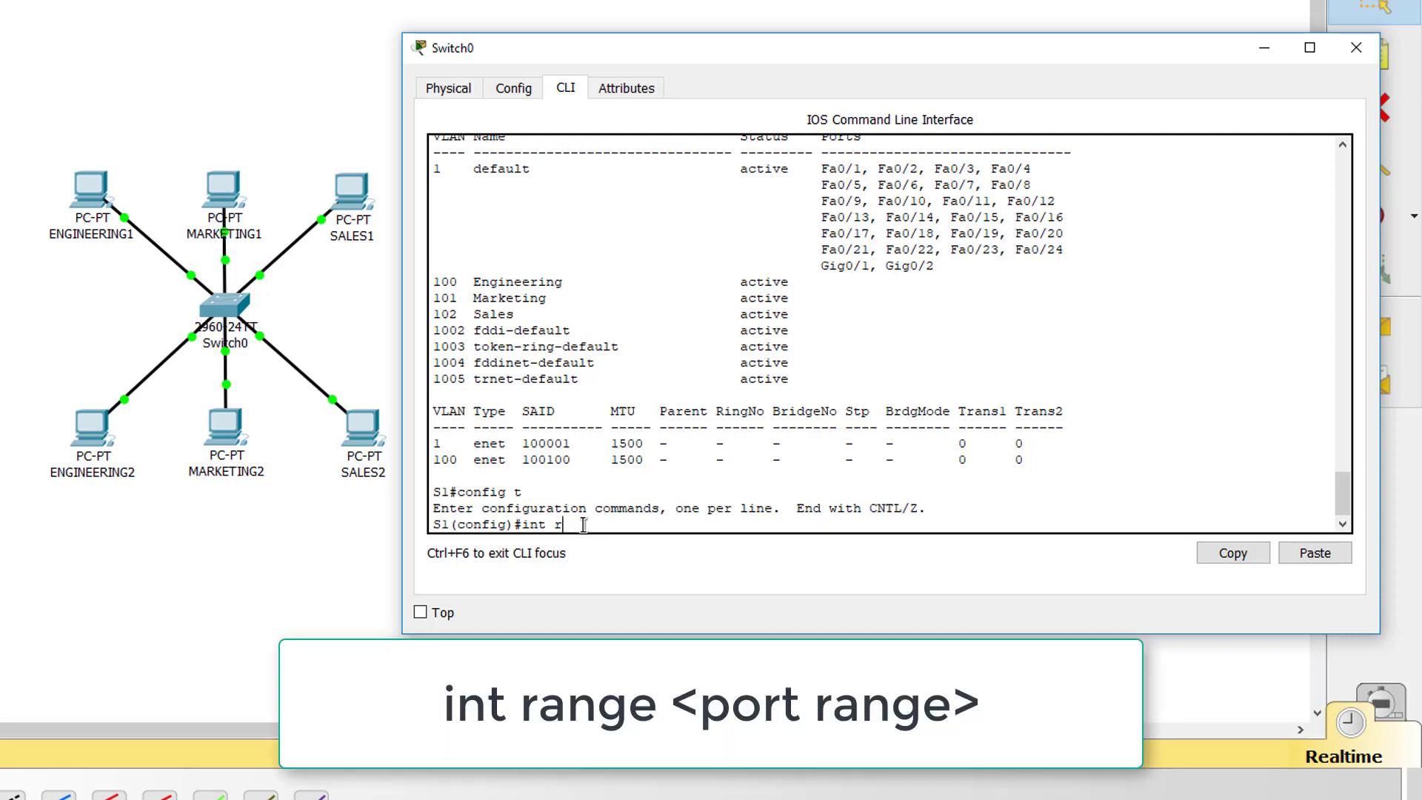
text(ange fa0/1-2)
key(Return)
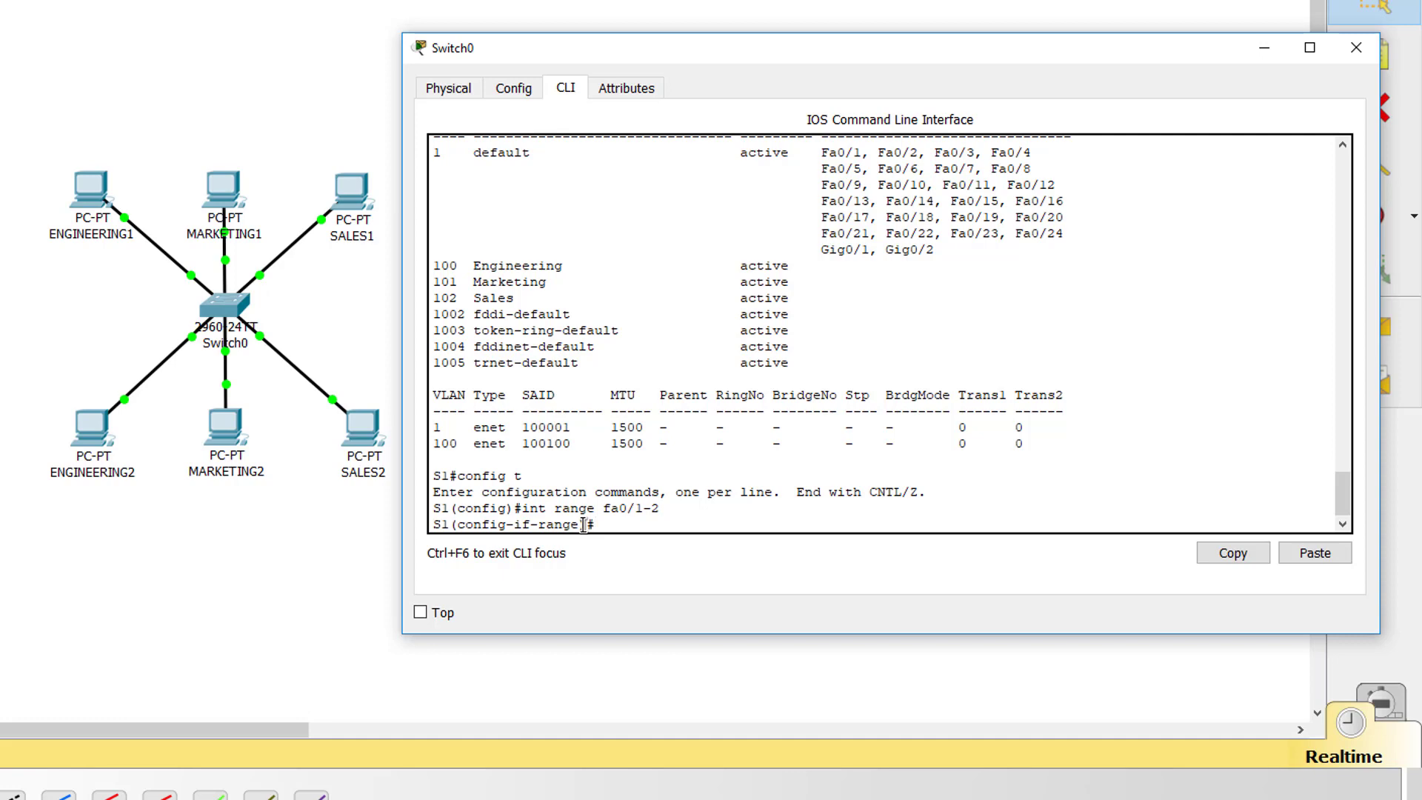
Set the selected fa0/1-2 interface range to access mode with "switchport mode access".
text(swit)
key(Tab)
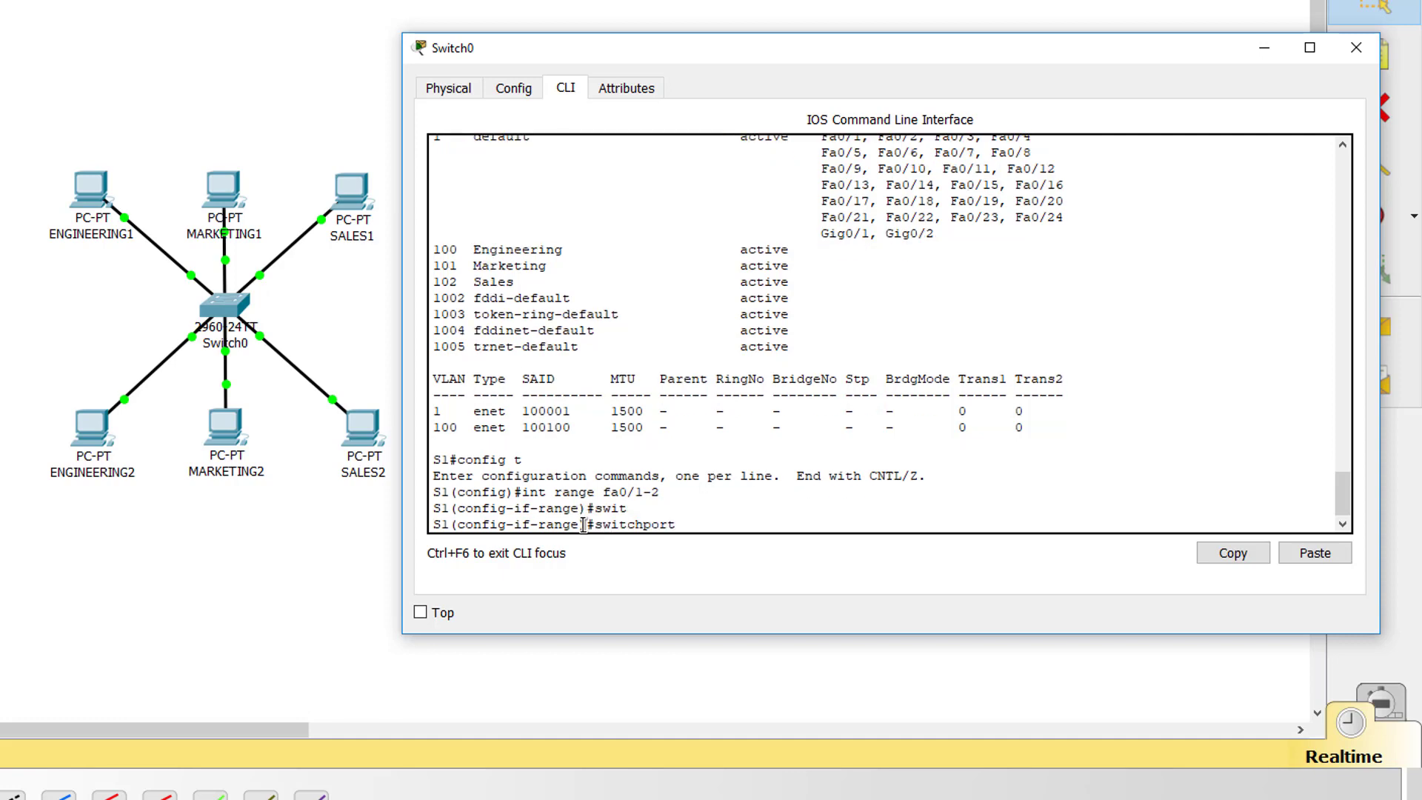
text(mode)
key(Tab)
text(access)
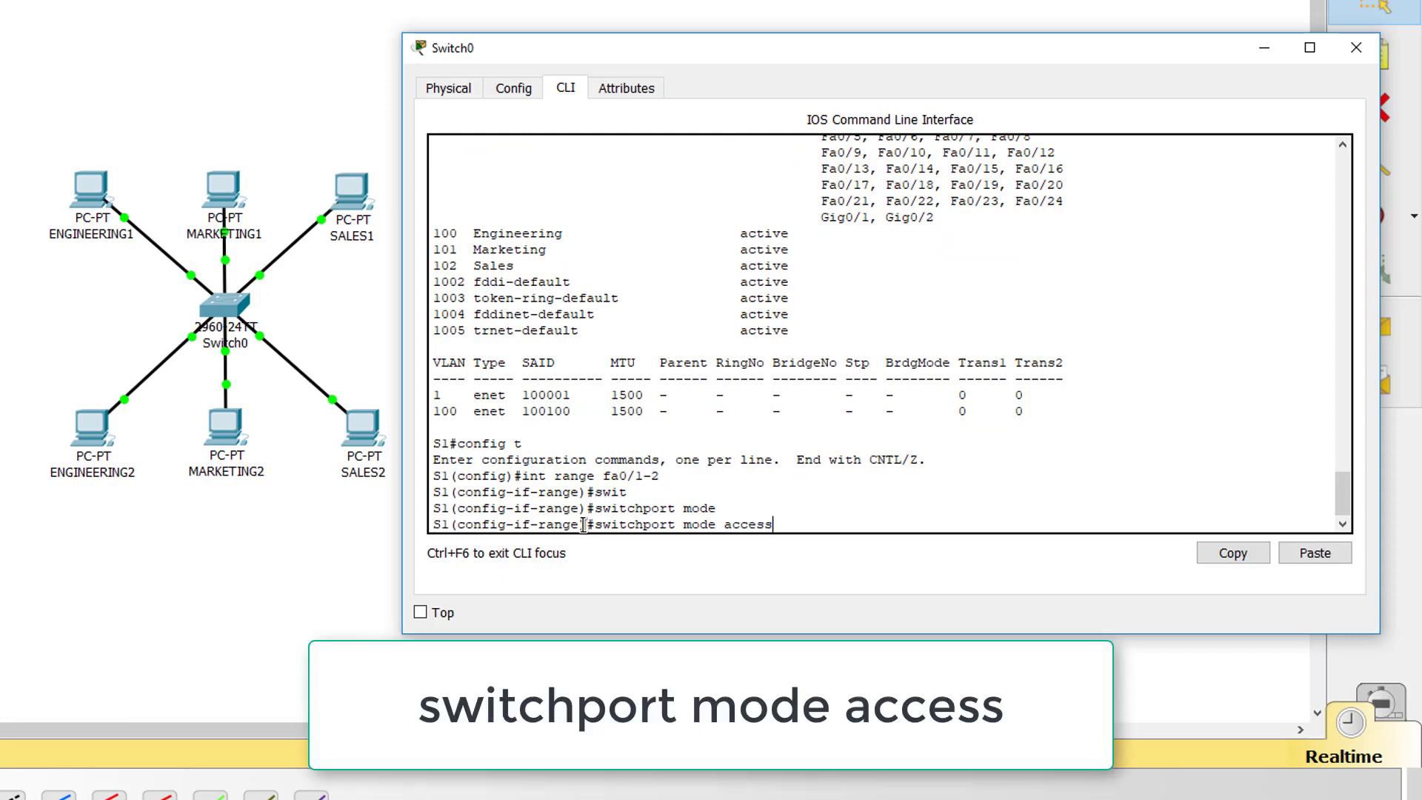
key(Return)
Assign the fa0/1-2 ports to VLAN 100 with "switchport access vlan 100" and exit interface range configuration.
text(switch)
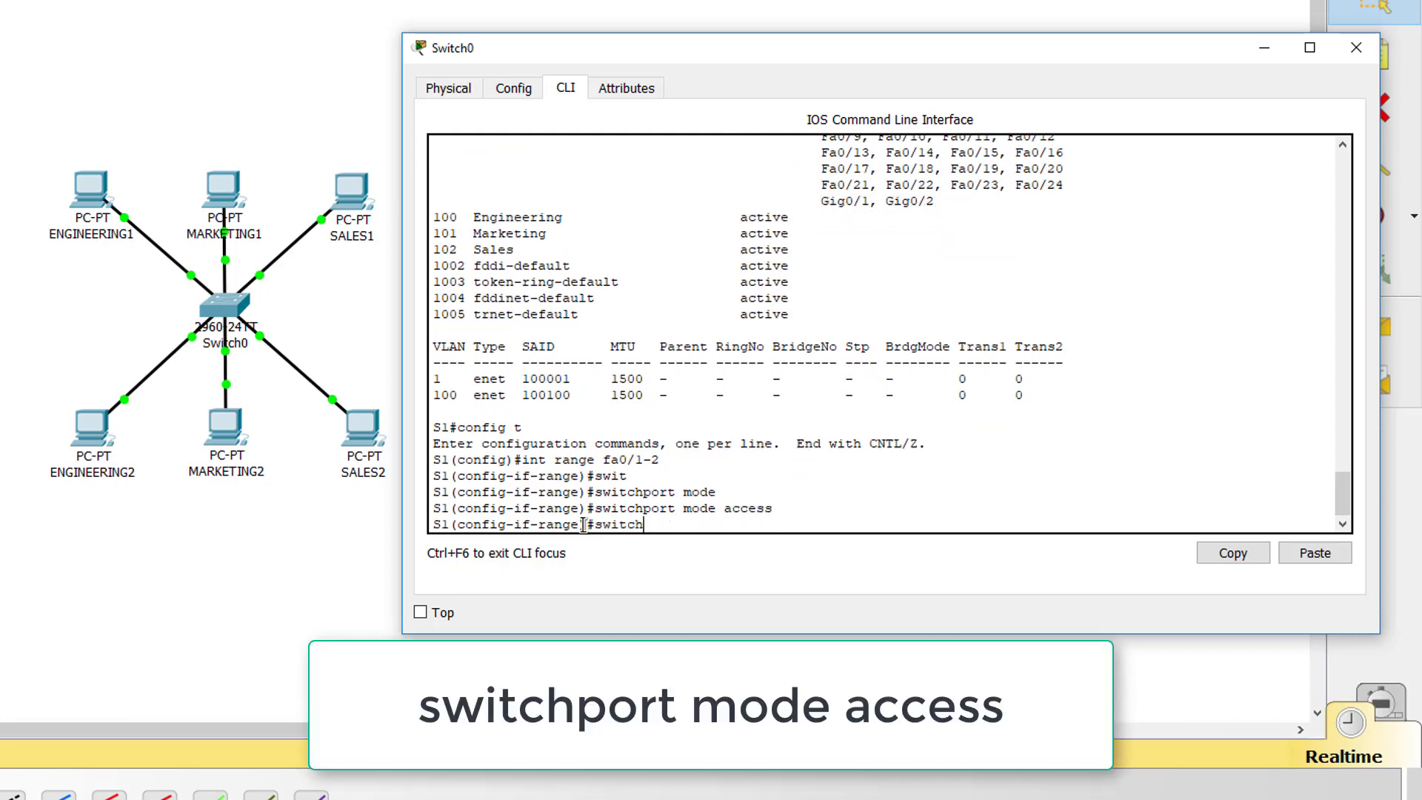
key(Tab)
text(a)
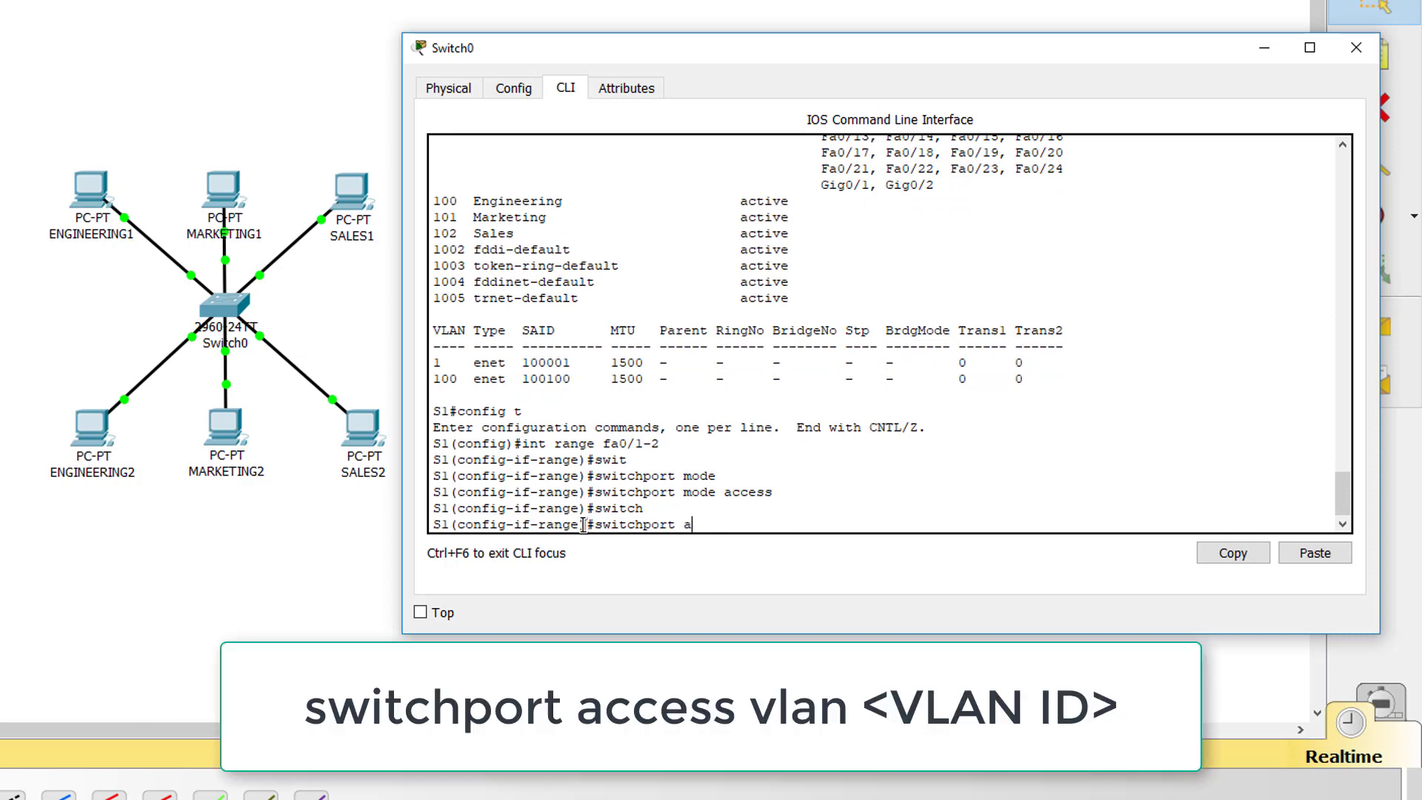
text(cc)
key(Tab)
text(vlan )
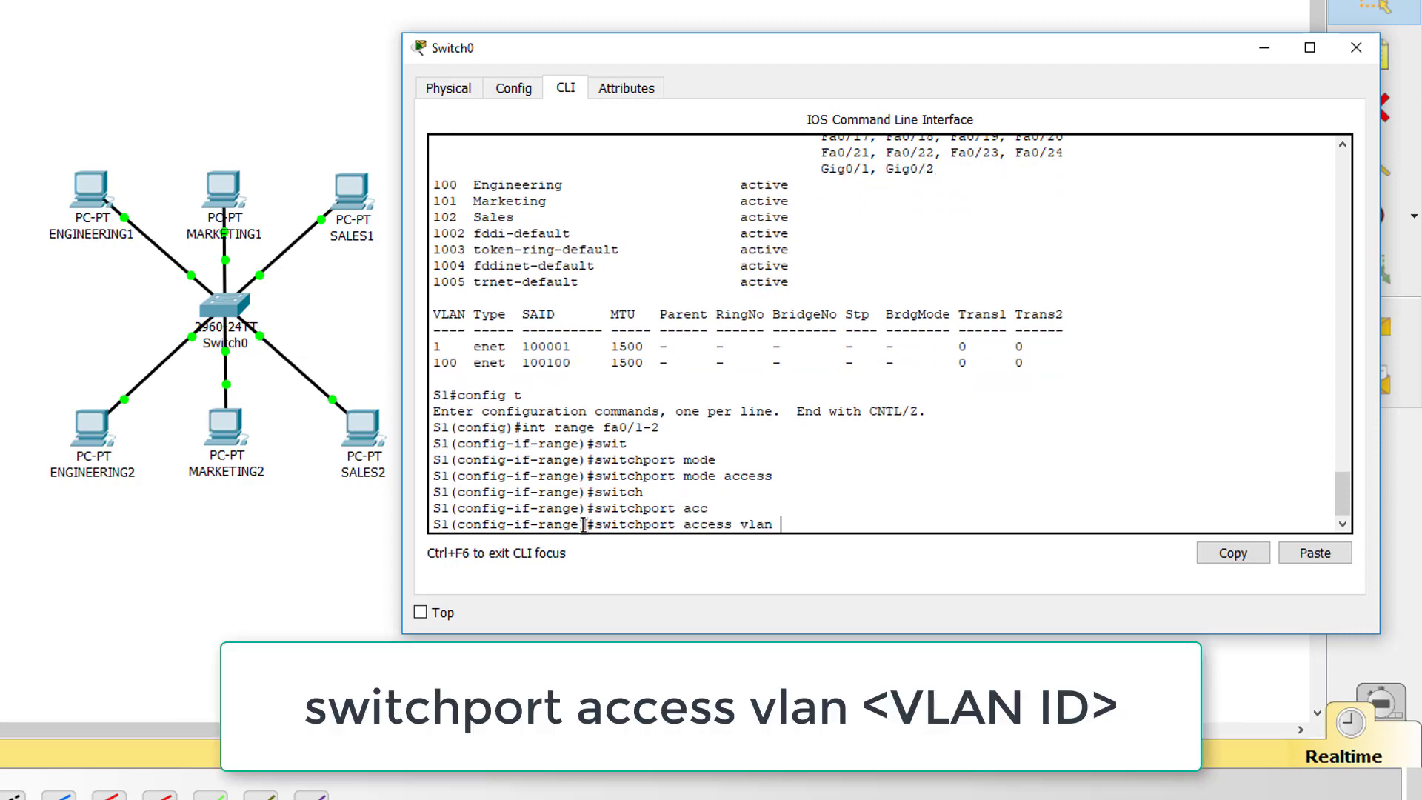
text(100)
key(Return)
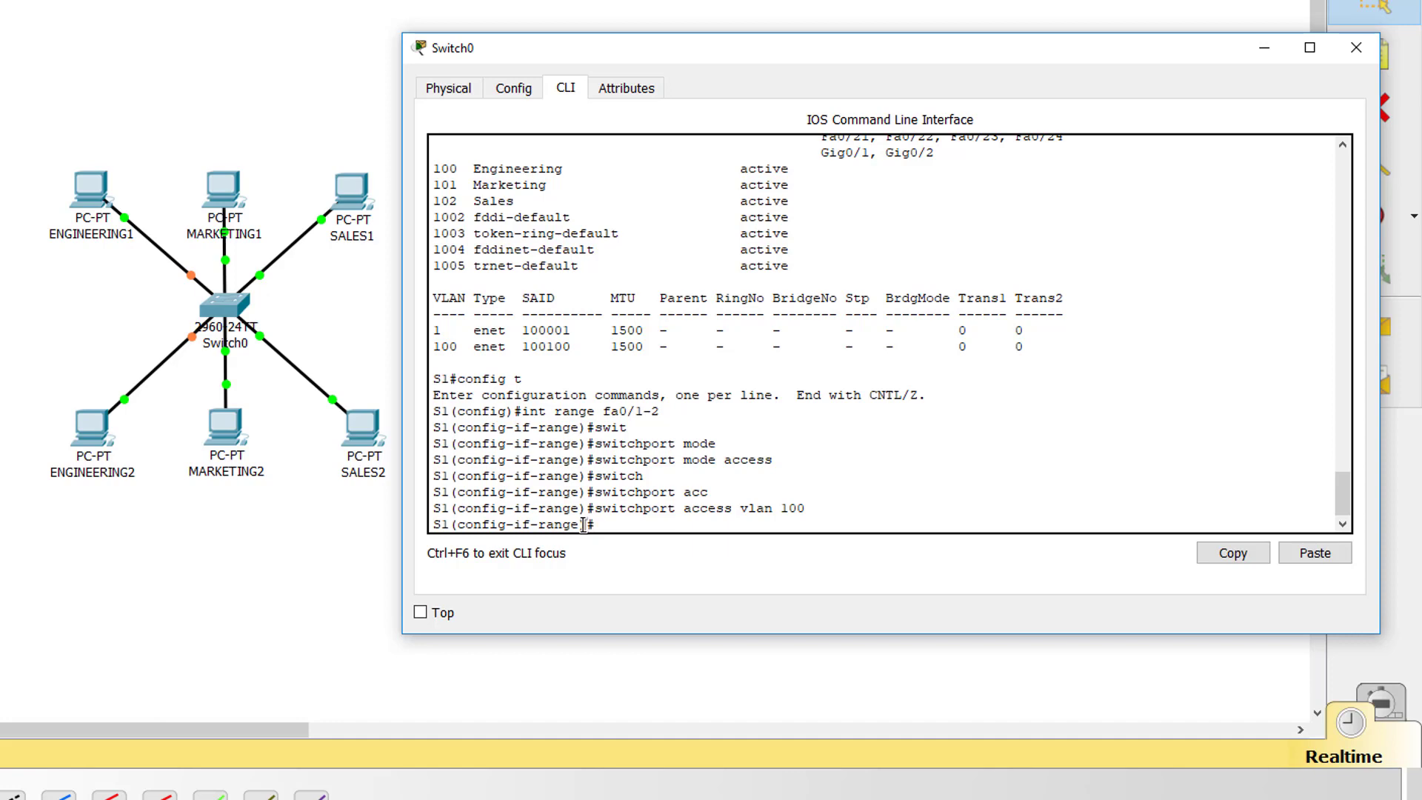
text(exit)
key(Return)
Select the interface range fa0/3-4 and set it to access mode with "switchport mode access".
text(in)
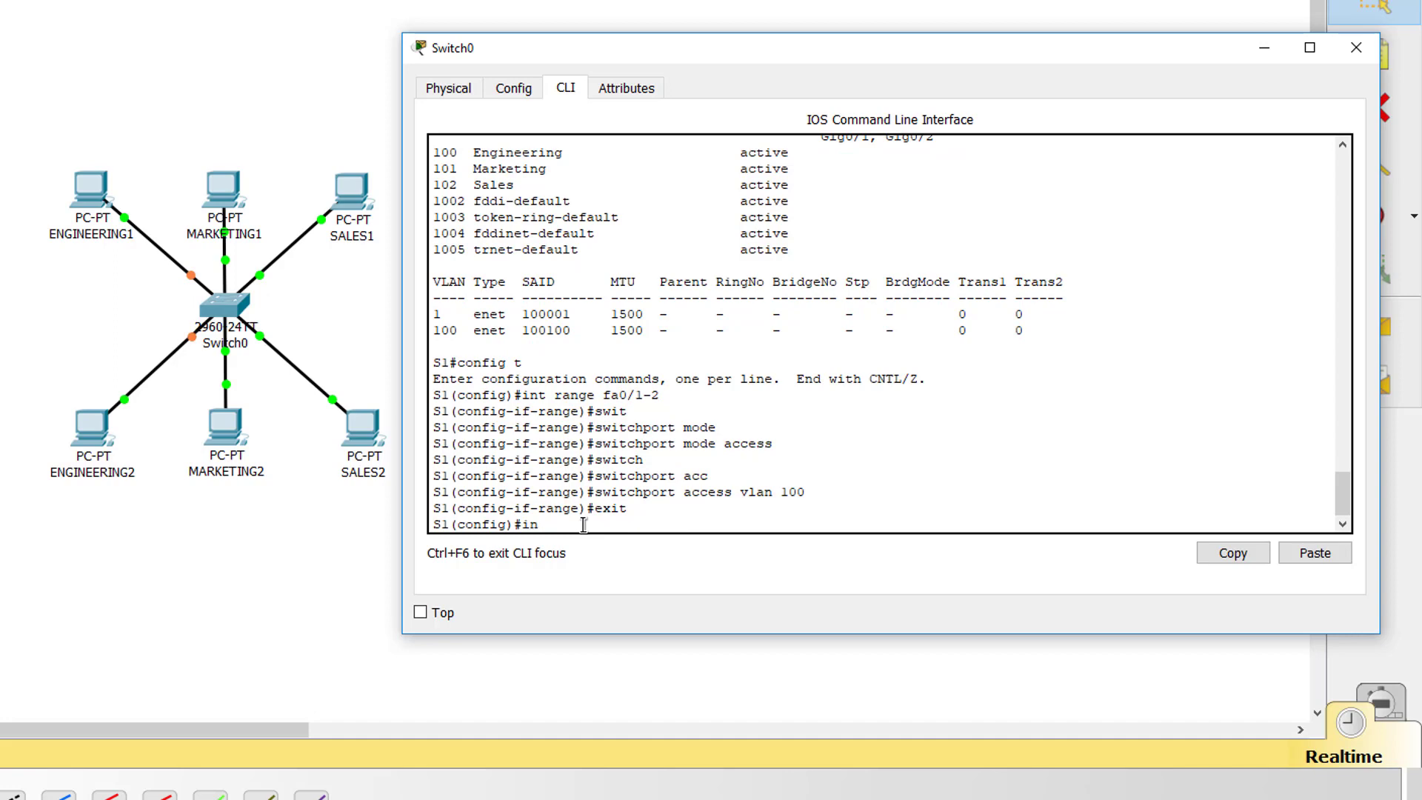
text(t ran)
key(Tab)
text(fa)
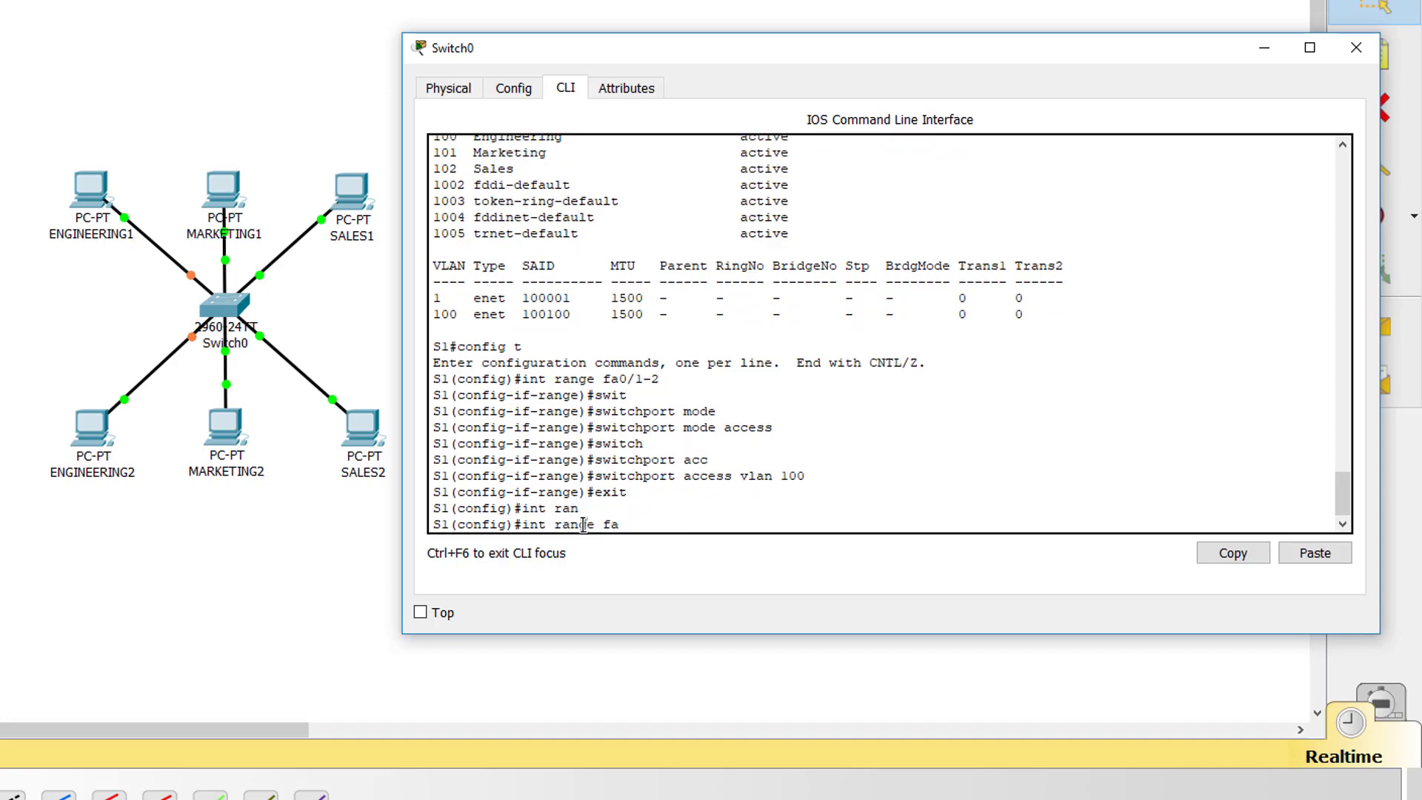
text(0/3-4)
key(Return)
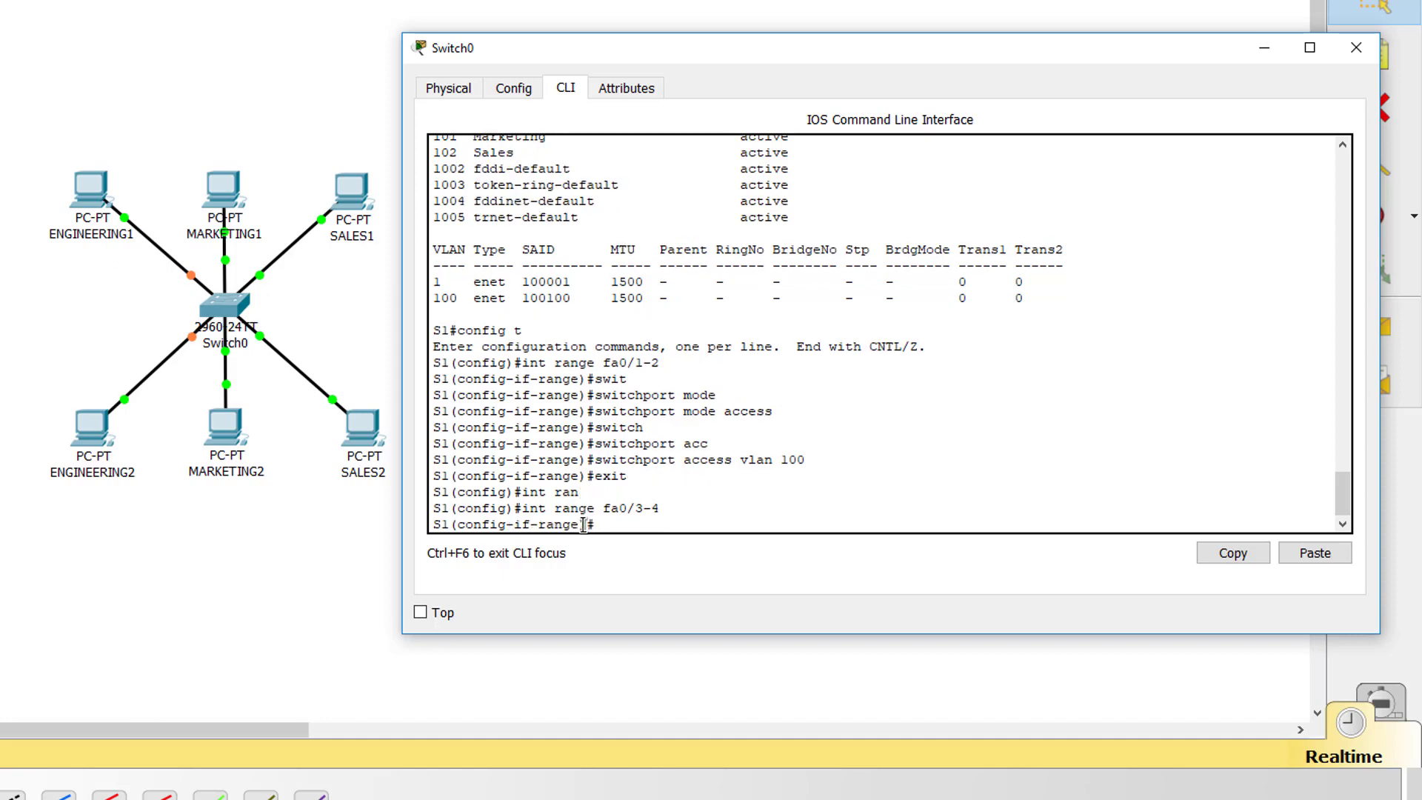
text(switc)
key(Tab)
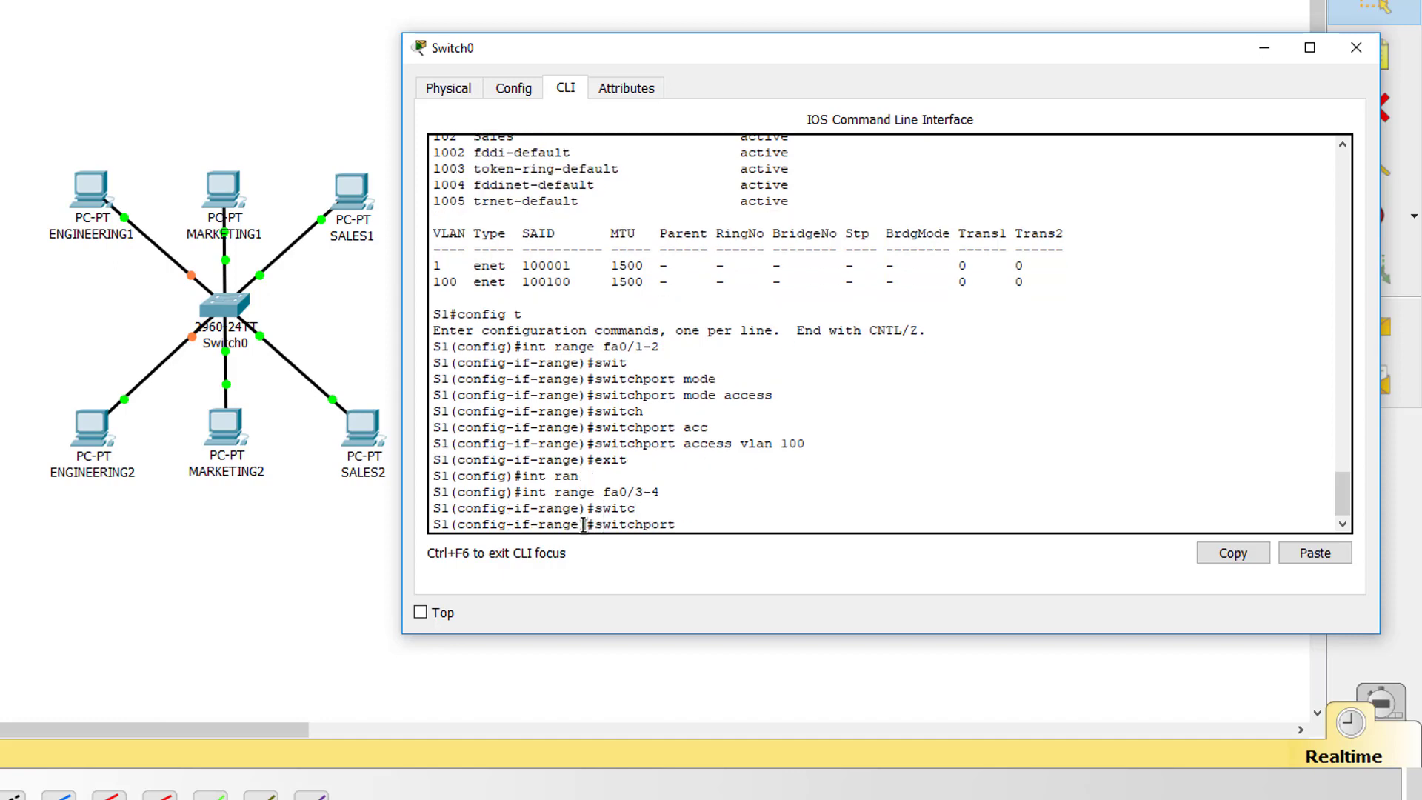
text(mod)
key(Tab)
text(ac)
key(Tab)
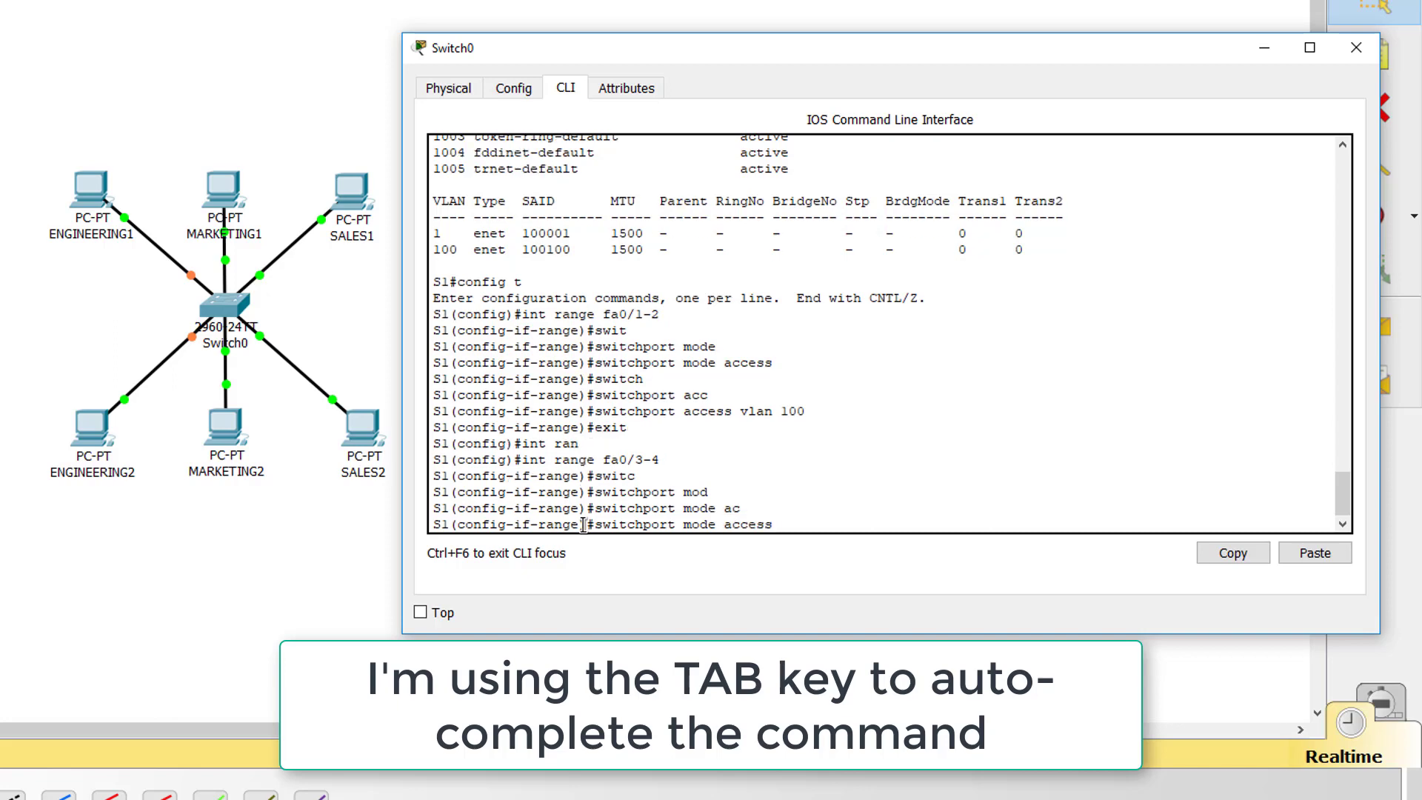
key(Return)
Assign the fa0/3-4 ports to VLAN 101 with "switchport access vlan 101" and exit interface range configuration.
text(switch)
key(Tab)
text(a)
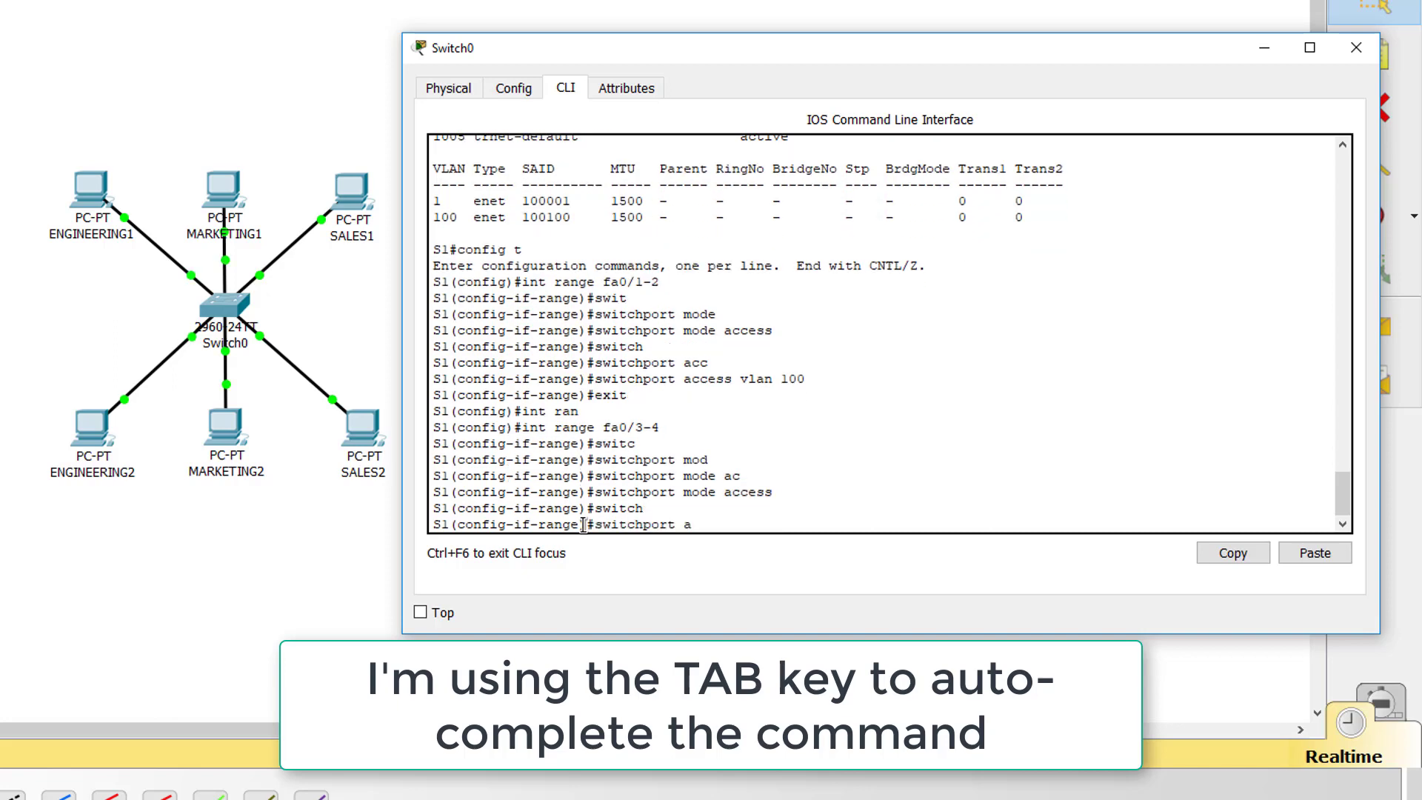
text(c)
key(Tab)
text(vl)
key(Tab)
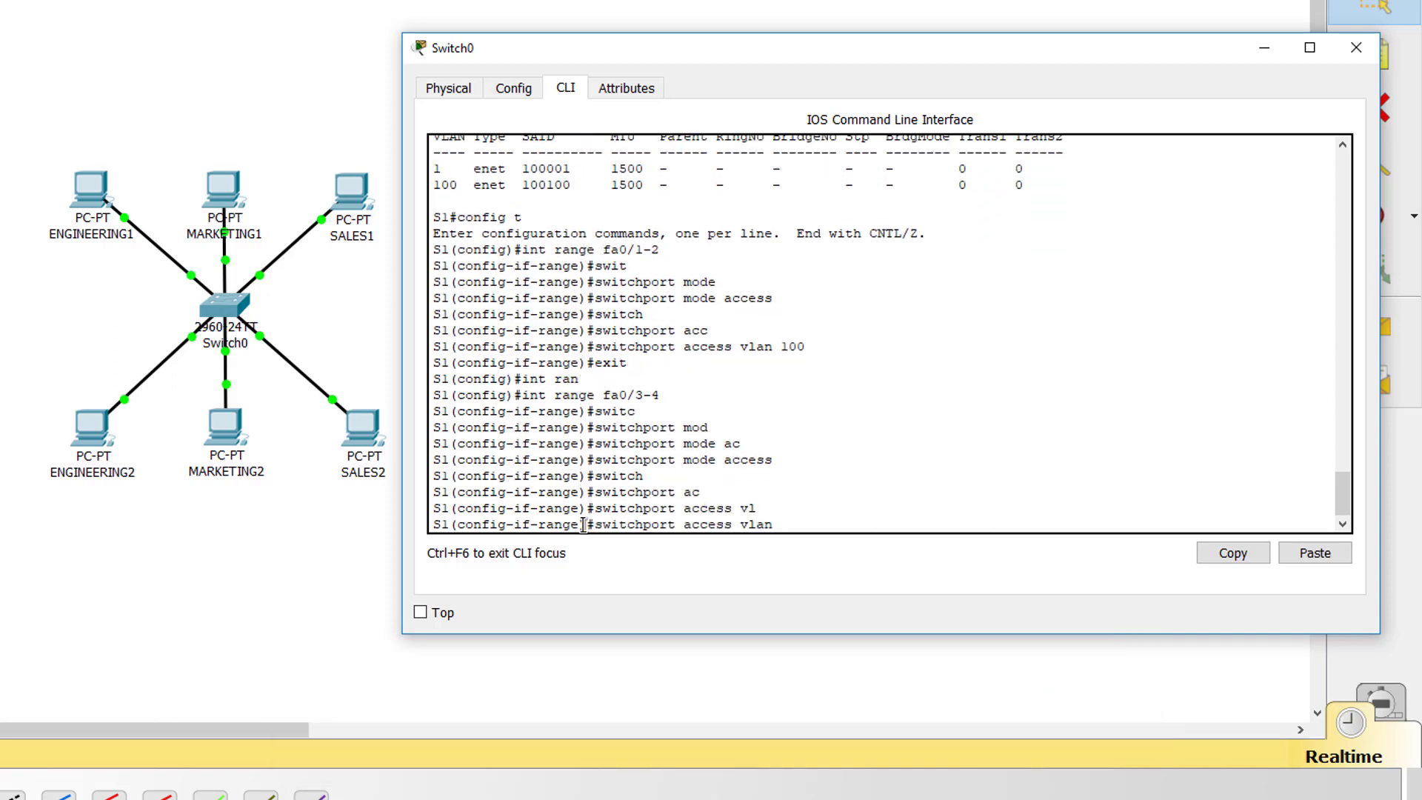
text(101)
key(Return)
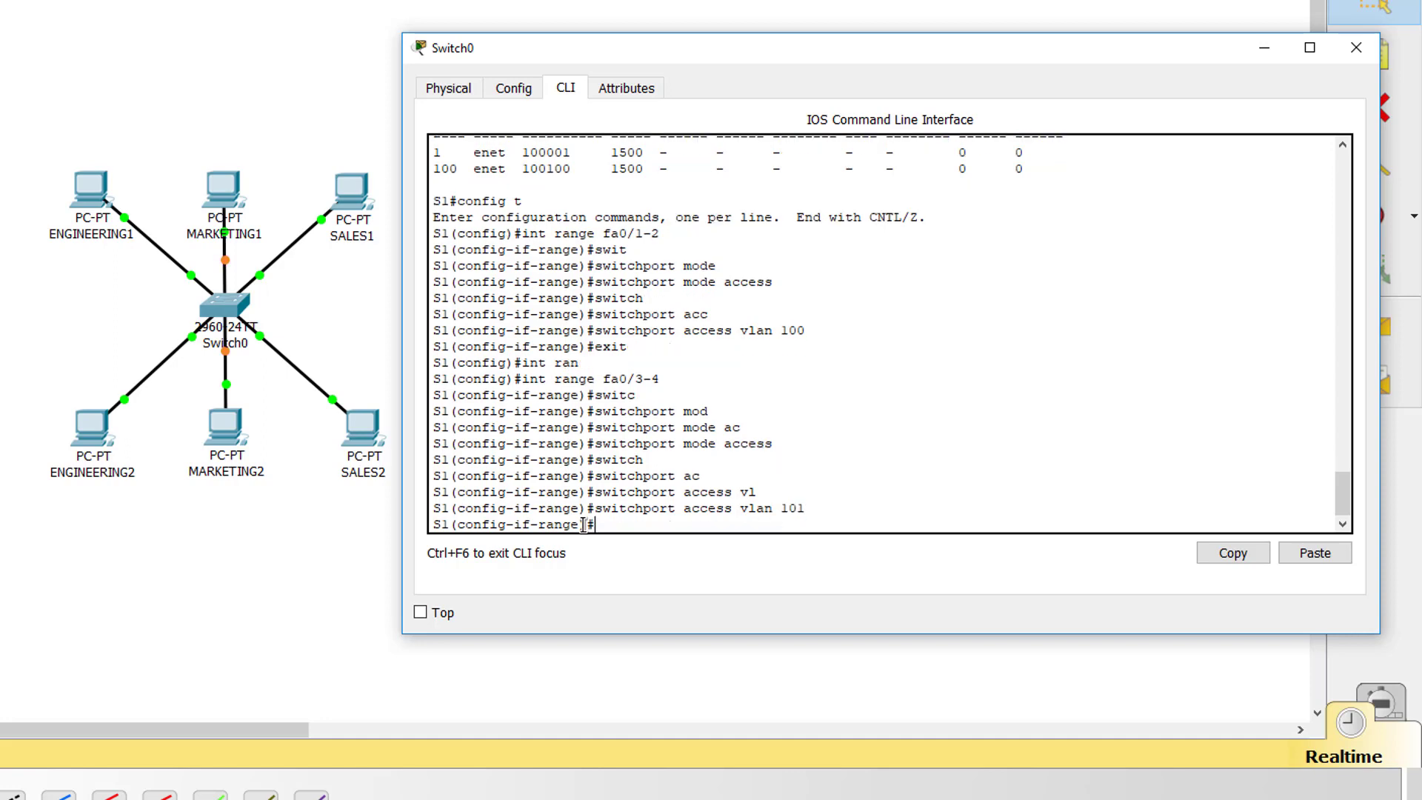
text(exit)
key(Return)
Select the interface range fa0/5-6 and set it to access mode with "switchport mode access".
text(int range)
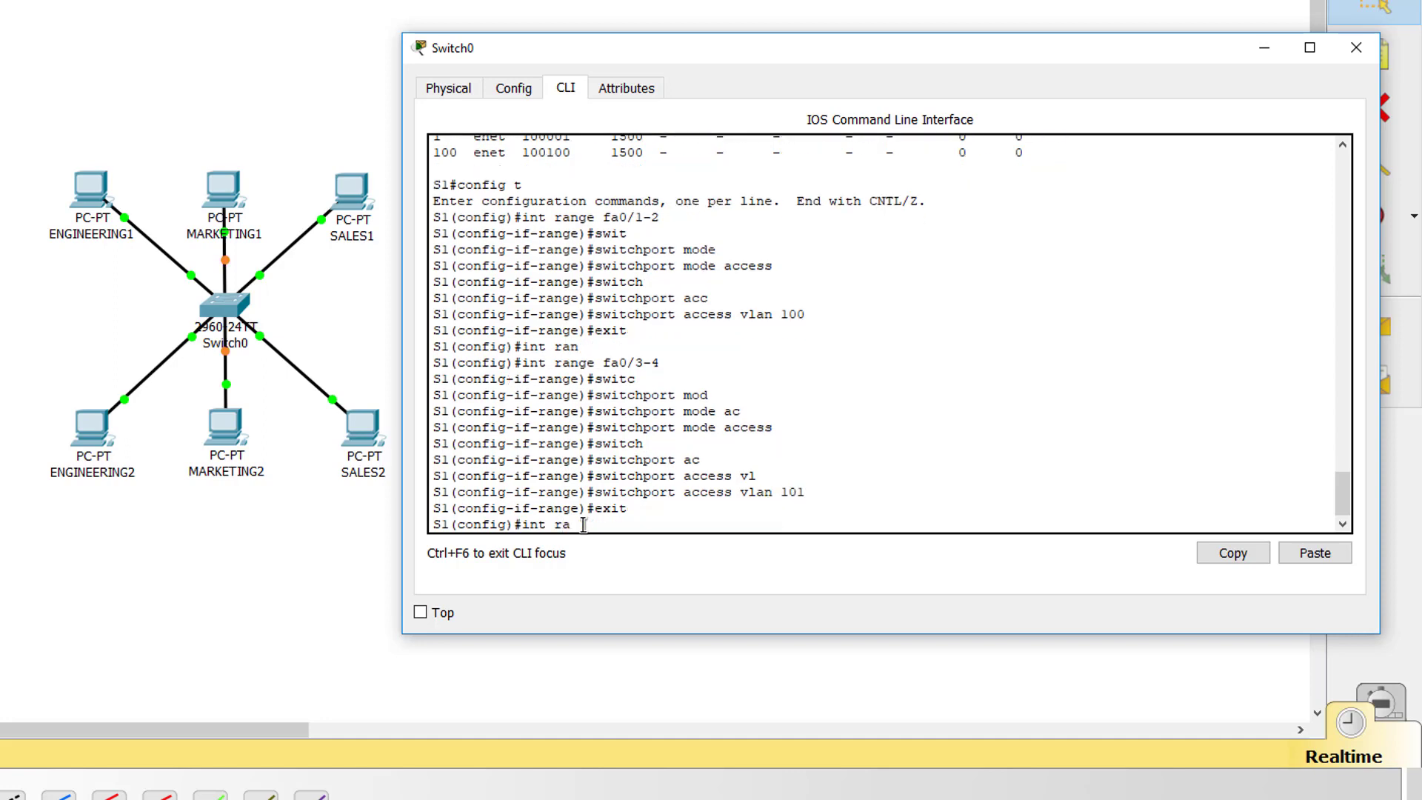
text(-)
text(0/)
text(5-6)
key(Return)
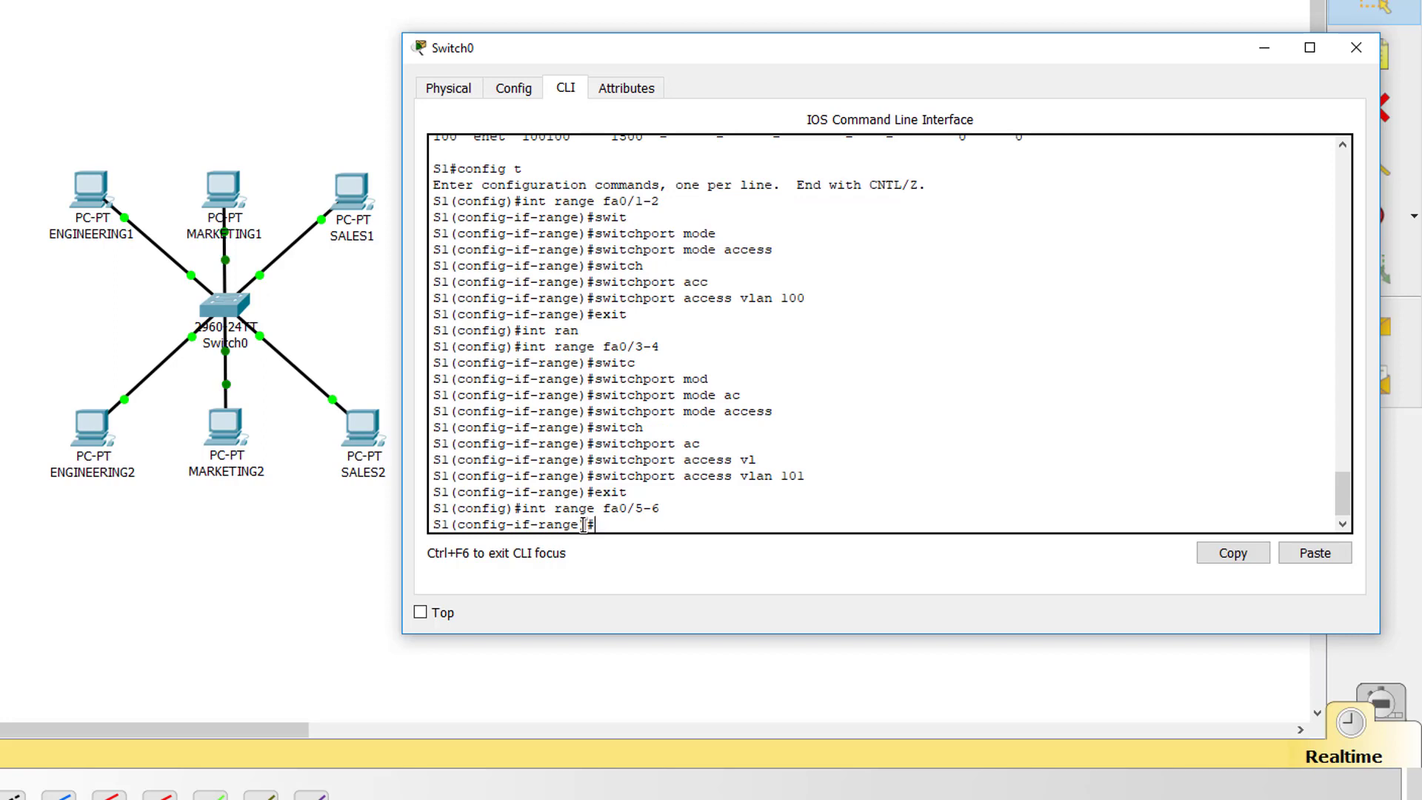
text(swi)
key(Tab)
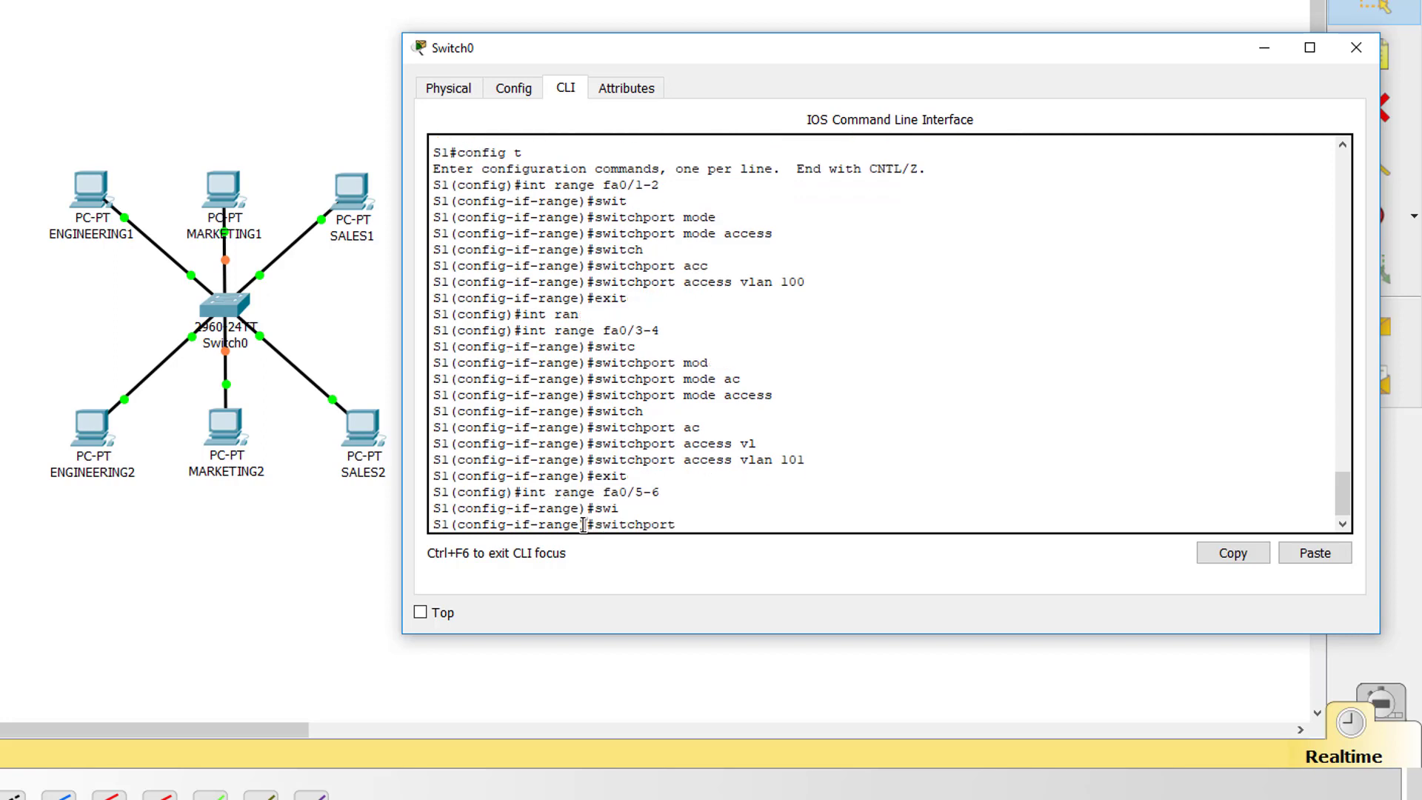
text(mod)
key(Tab)
text(ac)
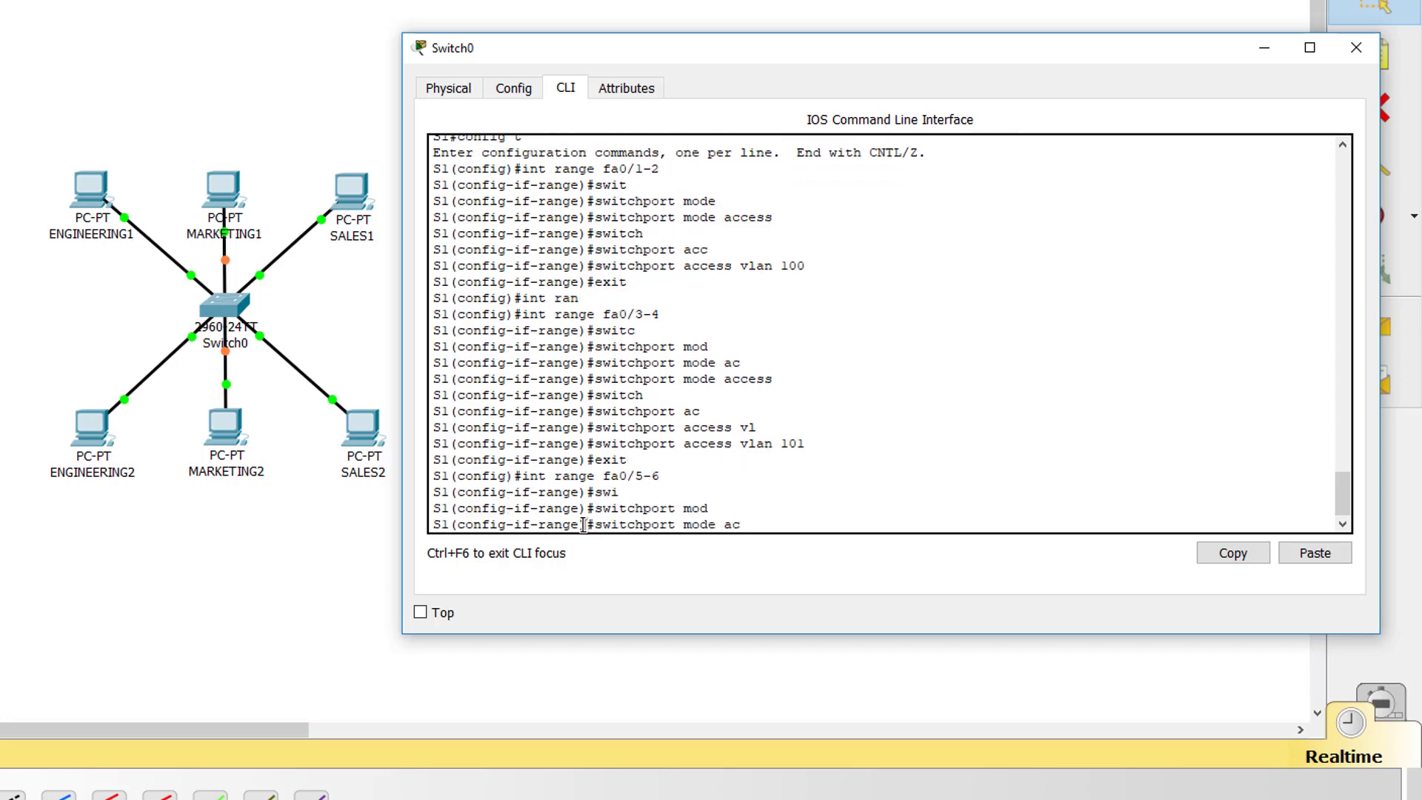
key(Tab)
key(Return)
Assign the fa0/5-6 ports to VLAN 102 with "switchport access vlan 102" and exit interface range configuration.
text(swit)
key(Tab)
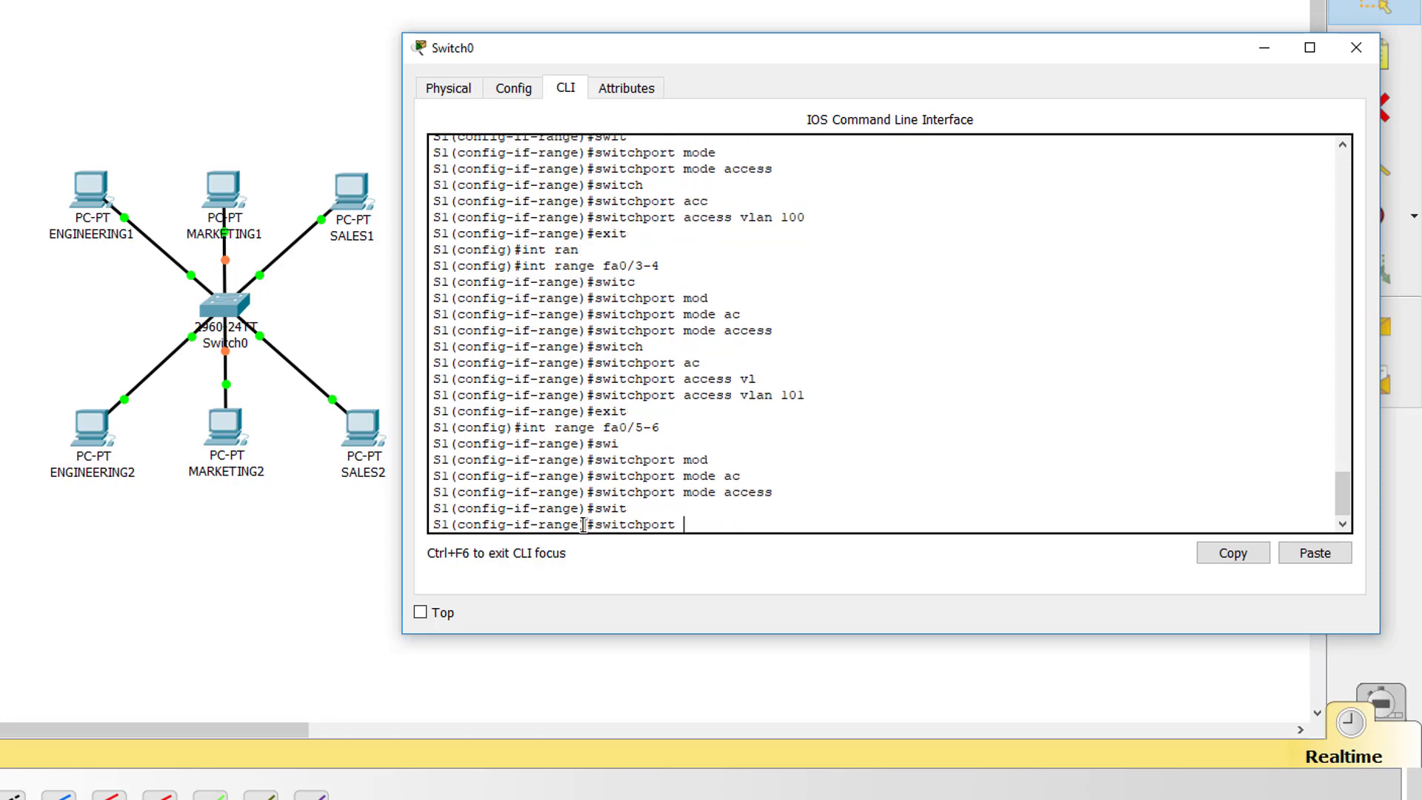
text(ac)
key(Tab)
text(vl)
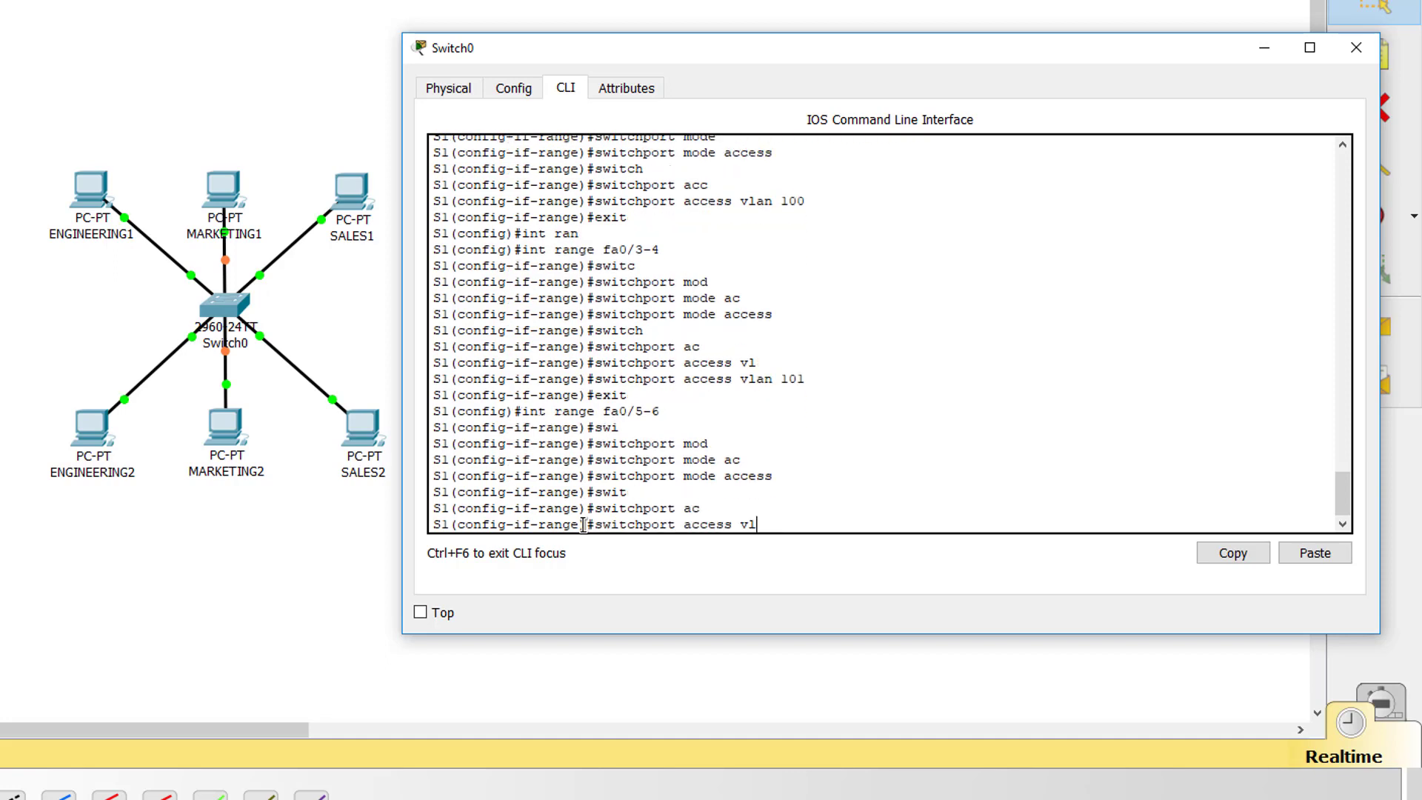
key(Tab)
text(102)
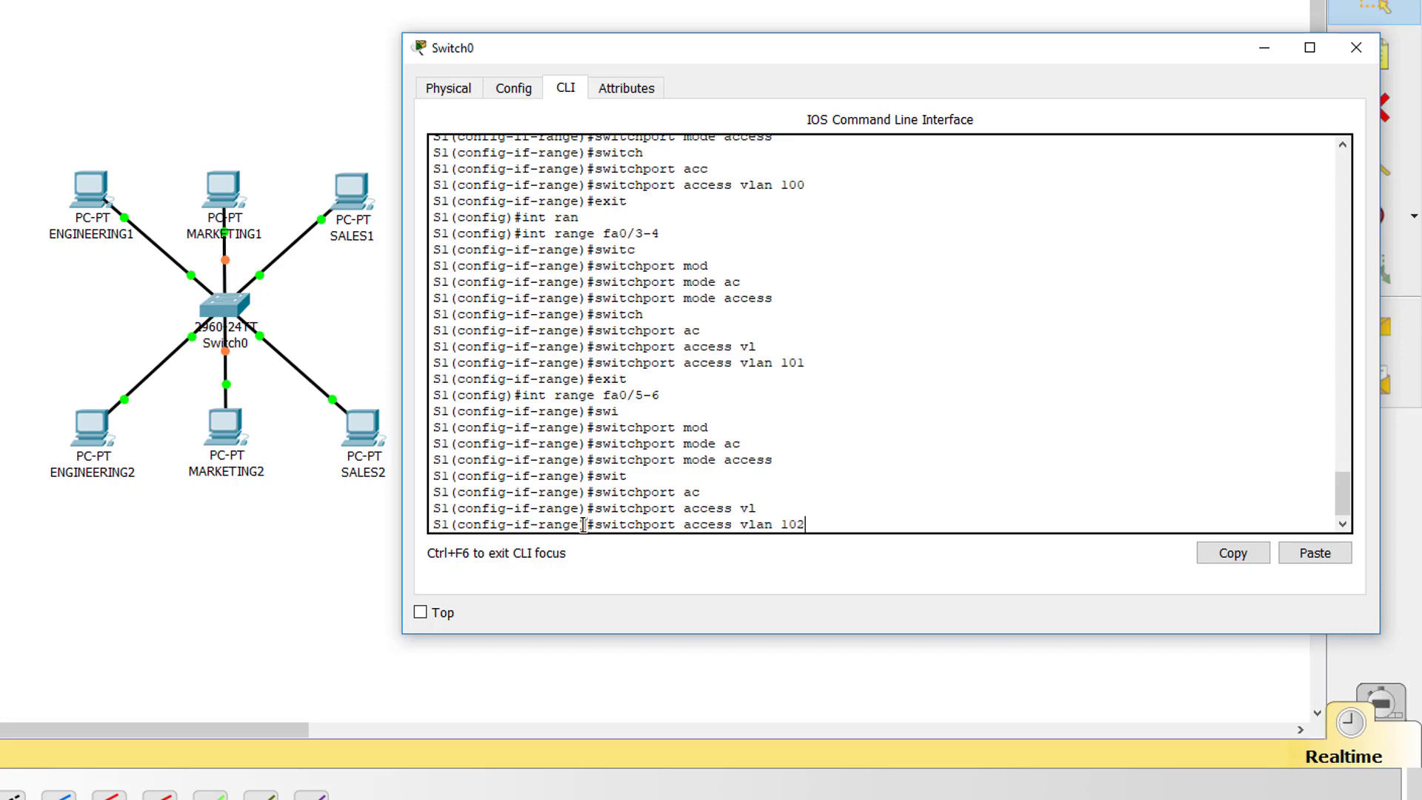
key(Return)
text(exit)
key(Return)
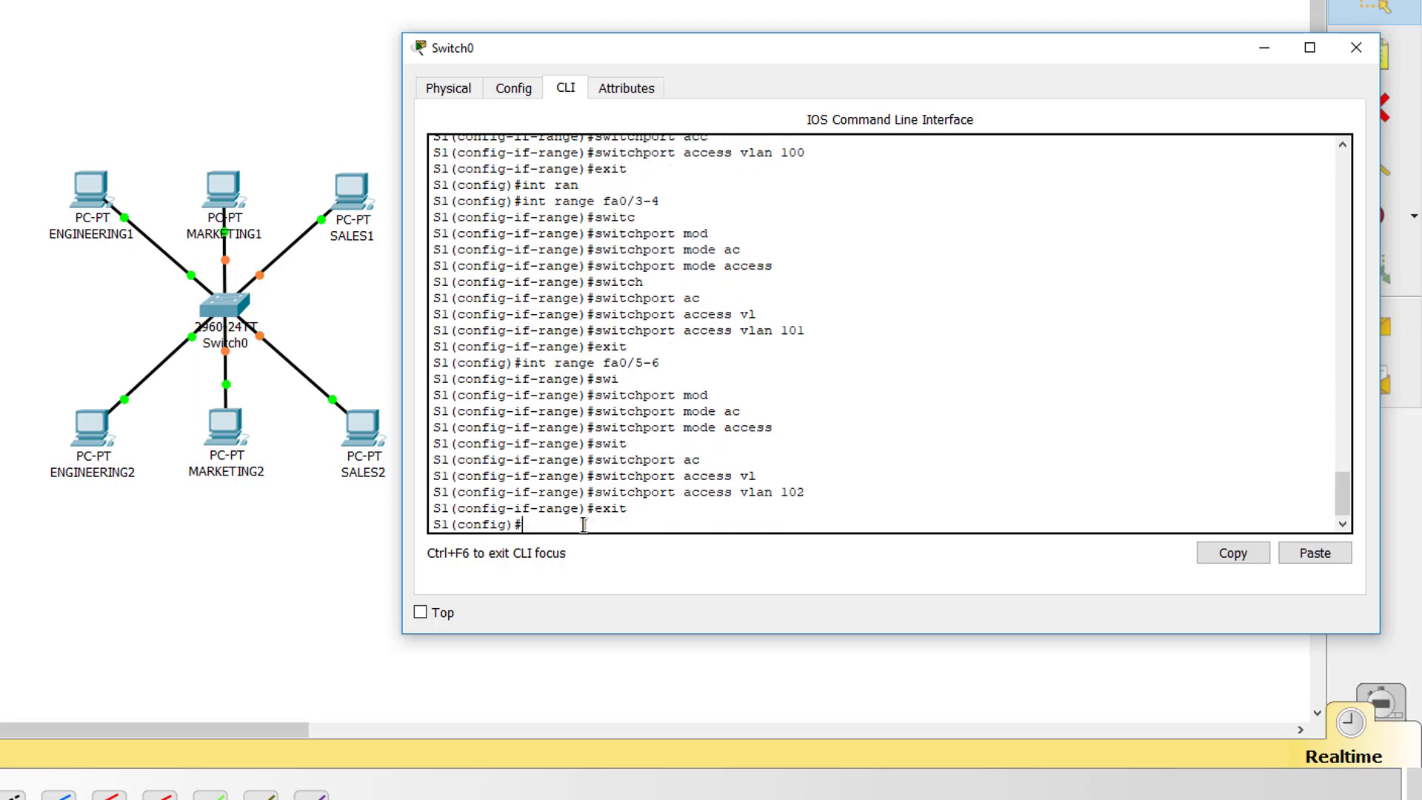
Return to privileged exec mode, run "sho vlan" to review the port assignments, and minimize the Switch0 window.
text(exit)
key(Return)
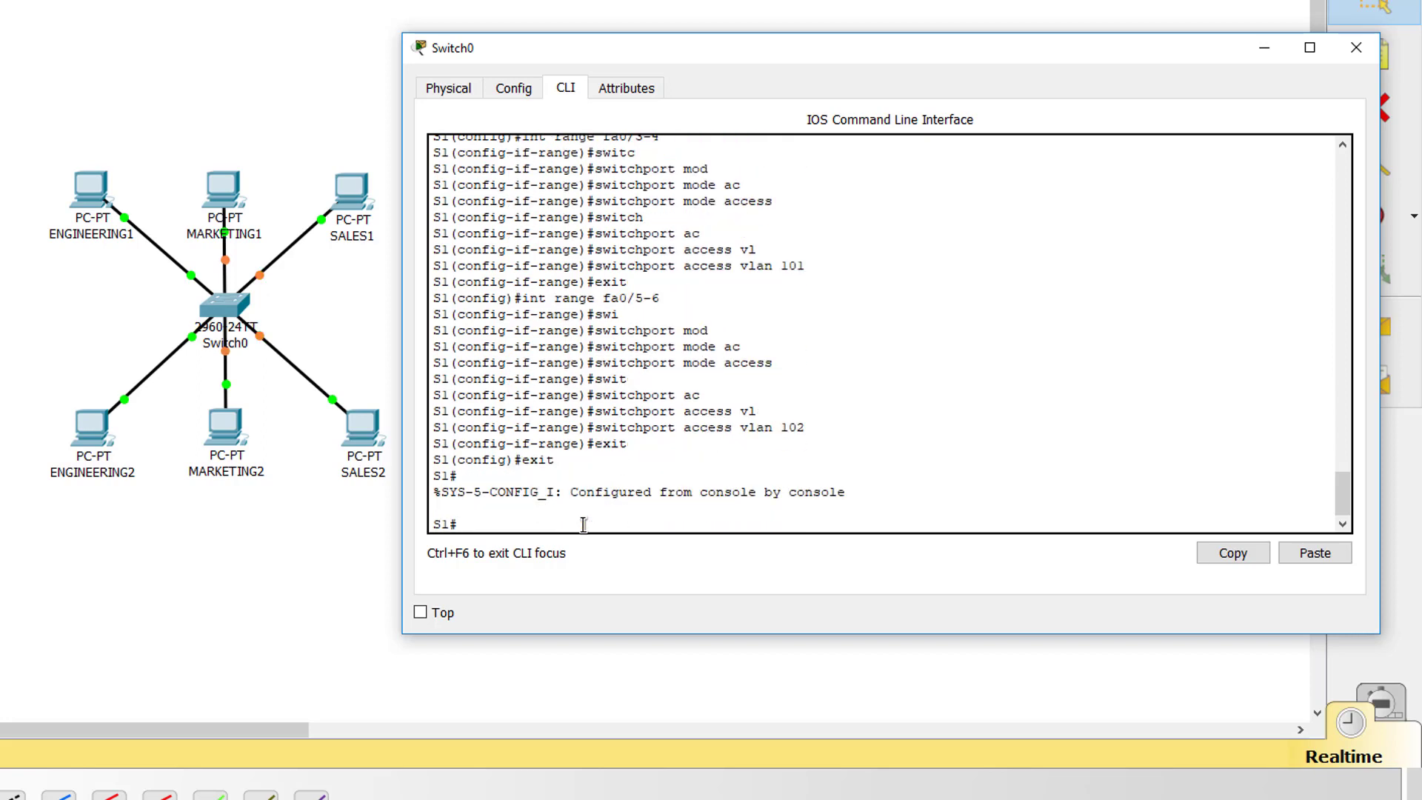
text(sho vlan)
key(Return)
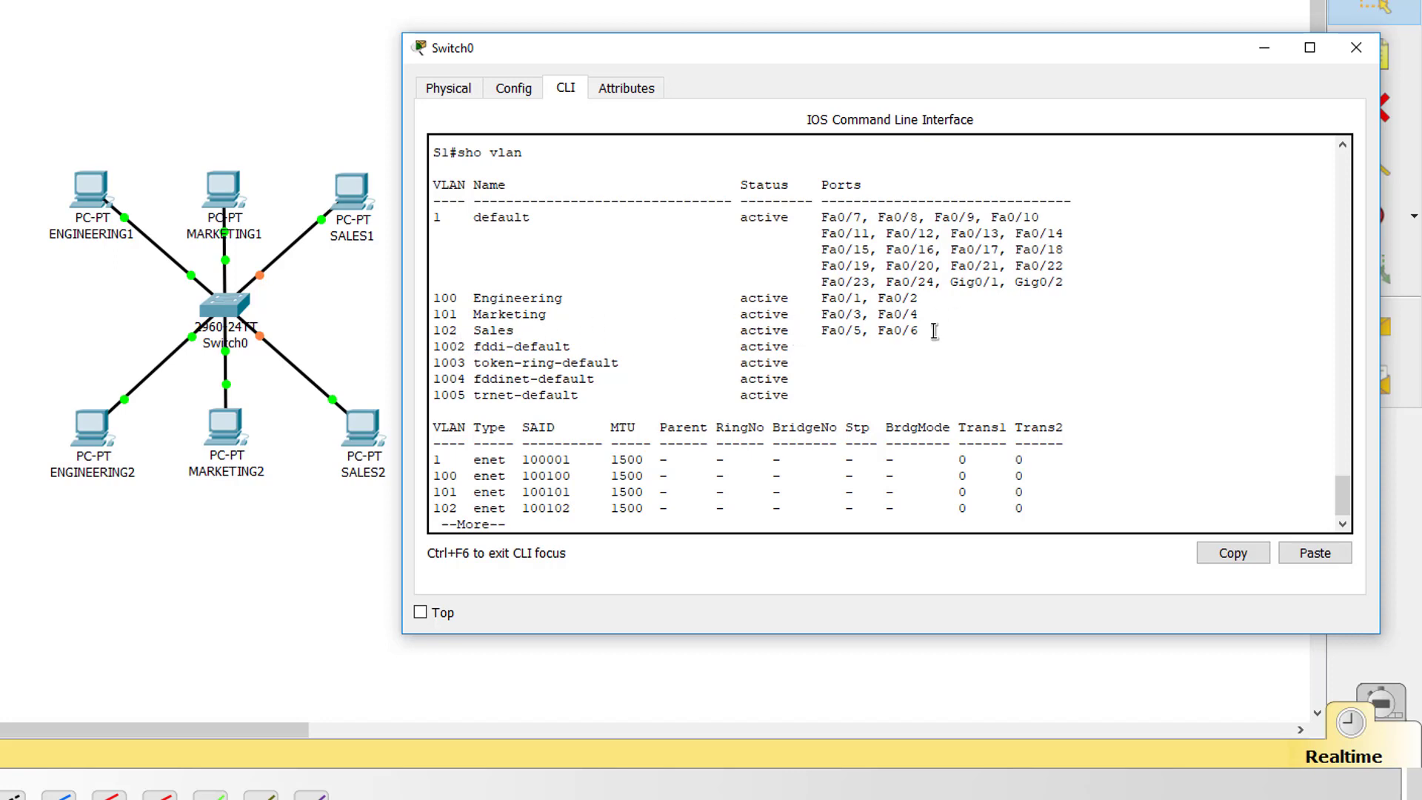
click(1265, 49)
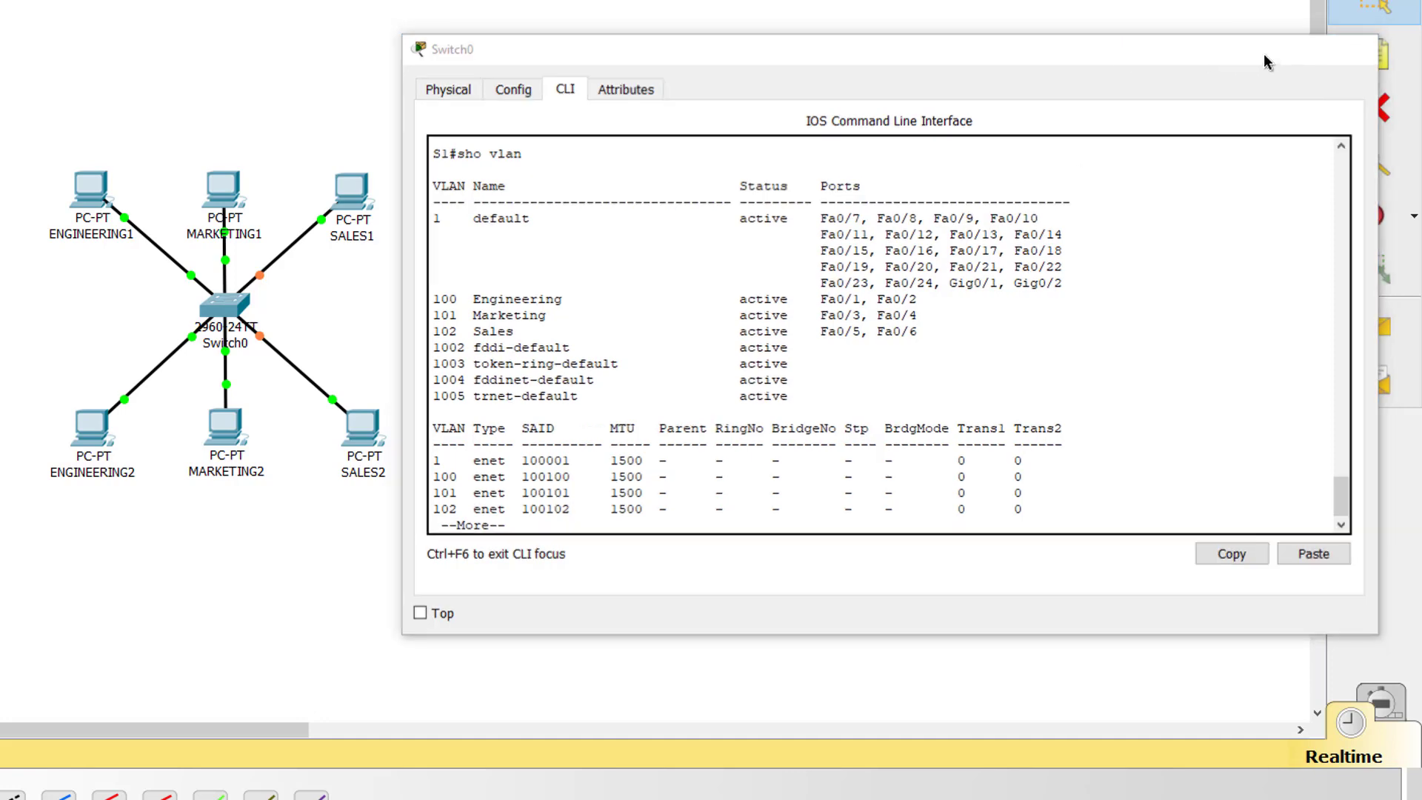
Open the command prompt on the ENGINEERING1 PC and ping 192.168.100.2 again.
click(87, 215)
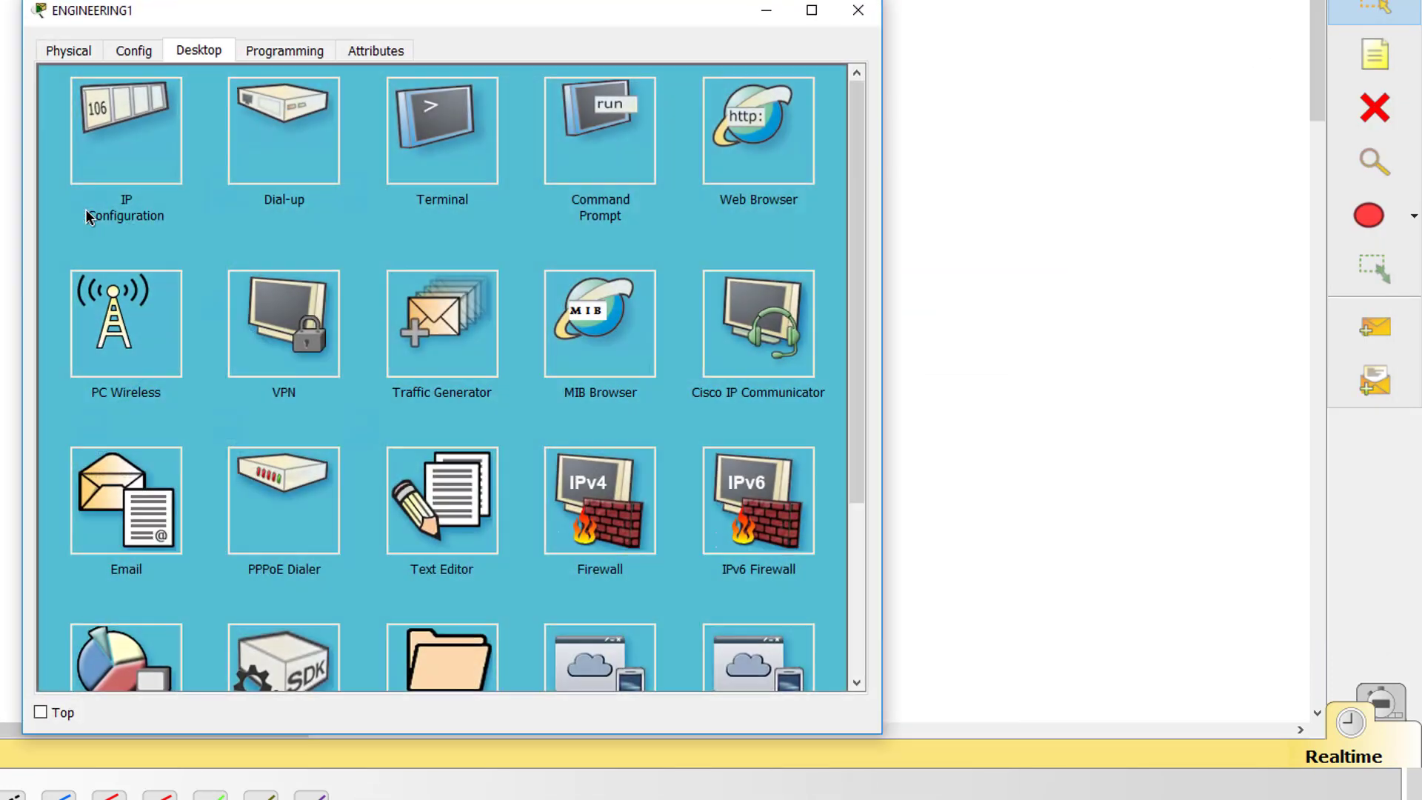
click(574, 132)
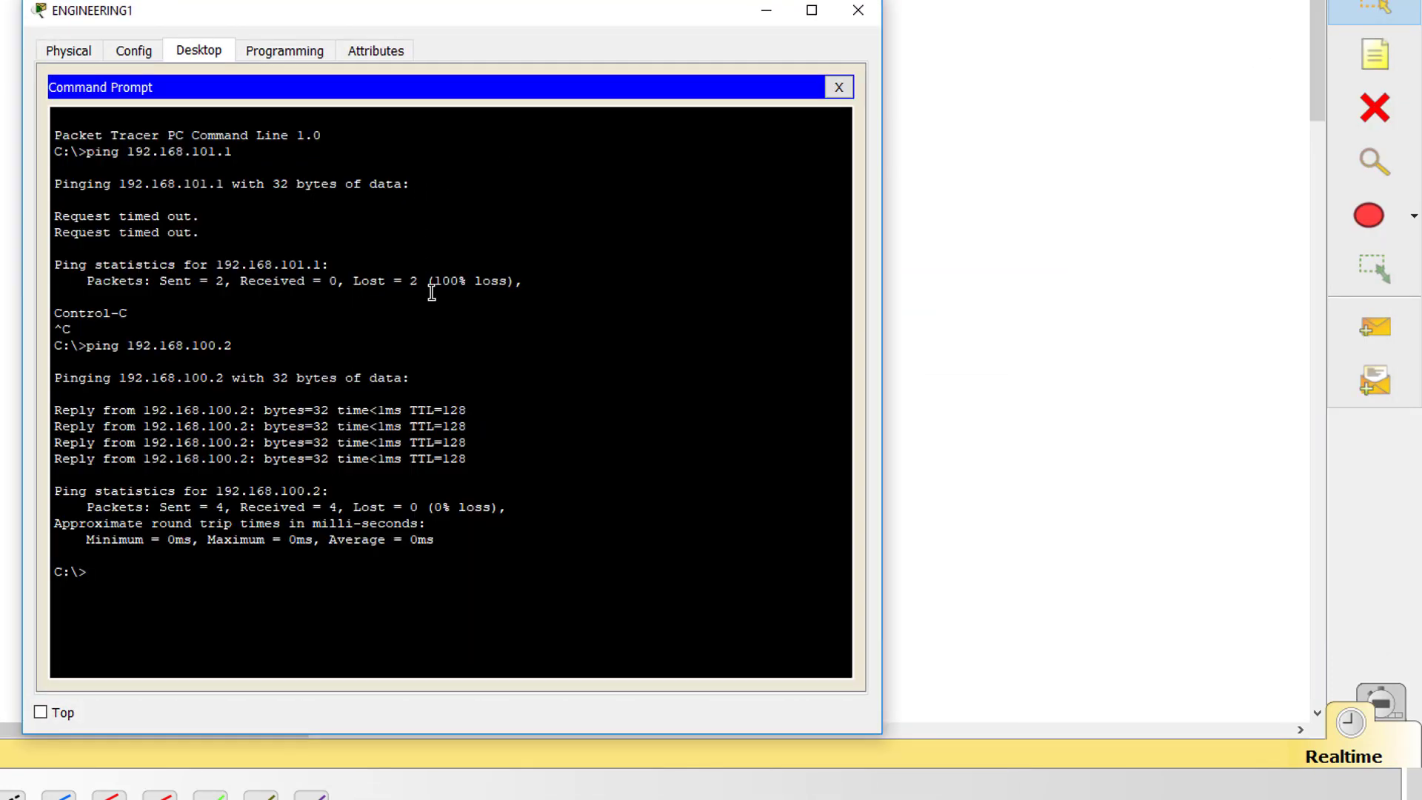
key(Up)
key(Return)
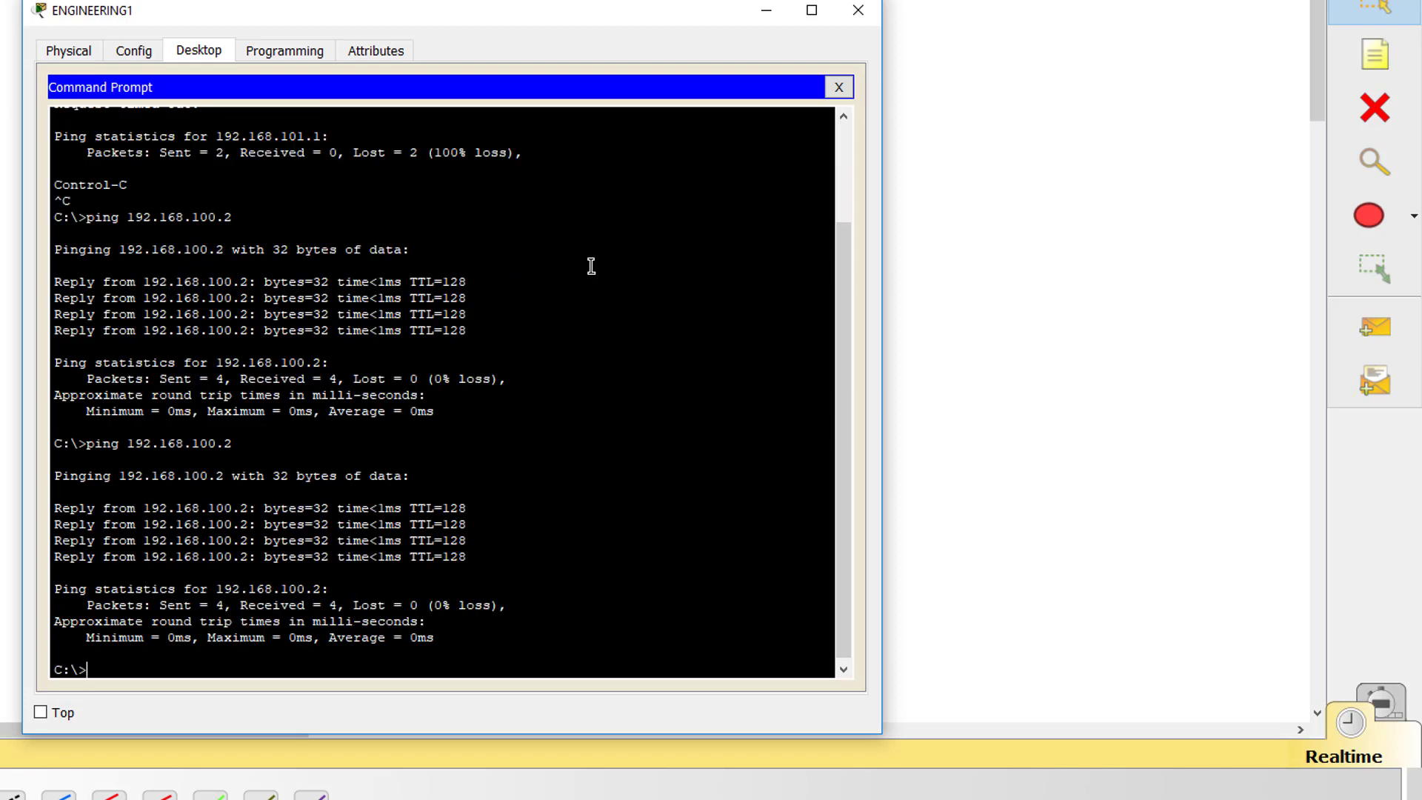
Ping 192.168.101.2 from ENGINEERING1, then close its command prompt and put the PC's window away.
key(Up)
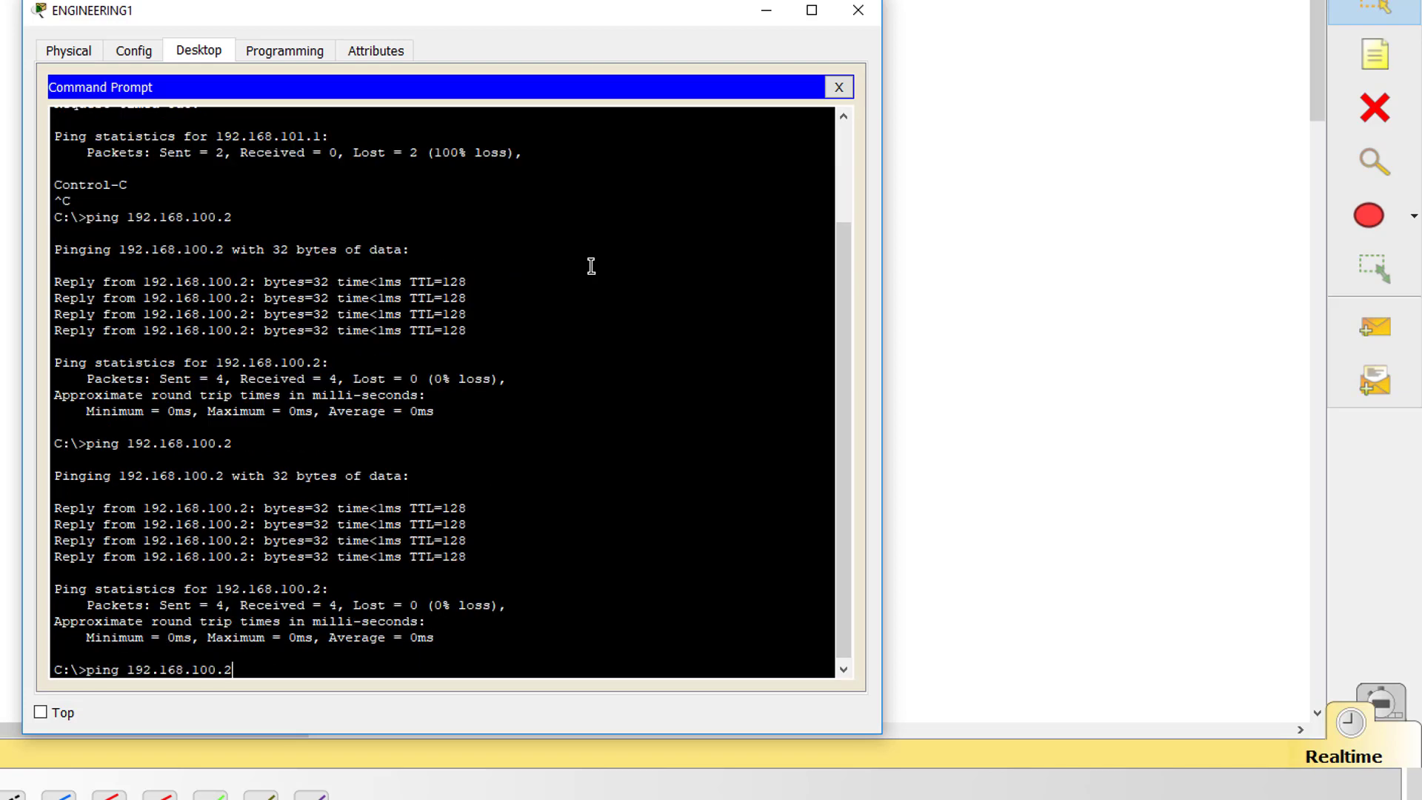
key(BackSpace)
key(BackSpace)
key(BackSpace)
text(1.2)
key(Return)
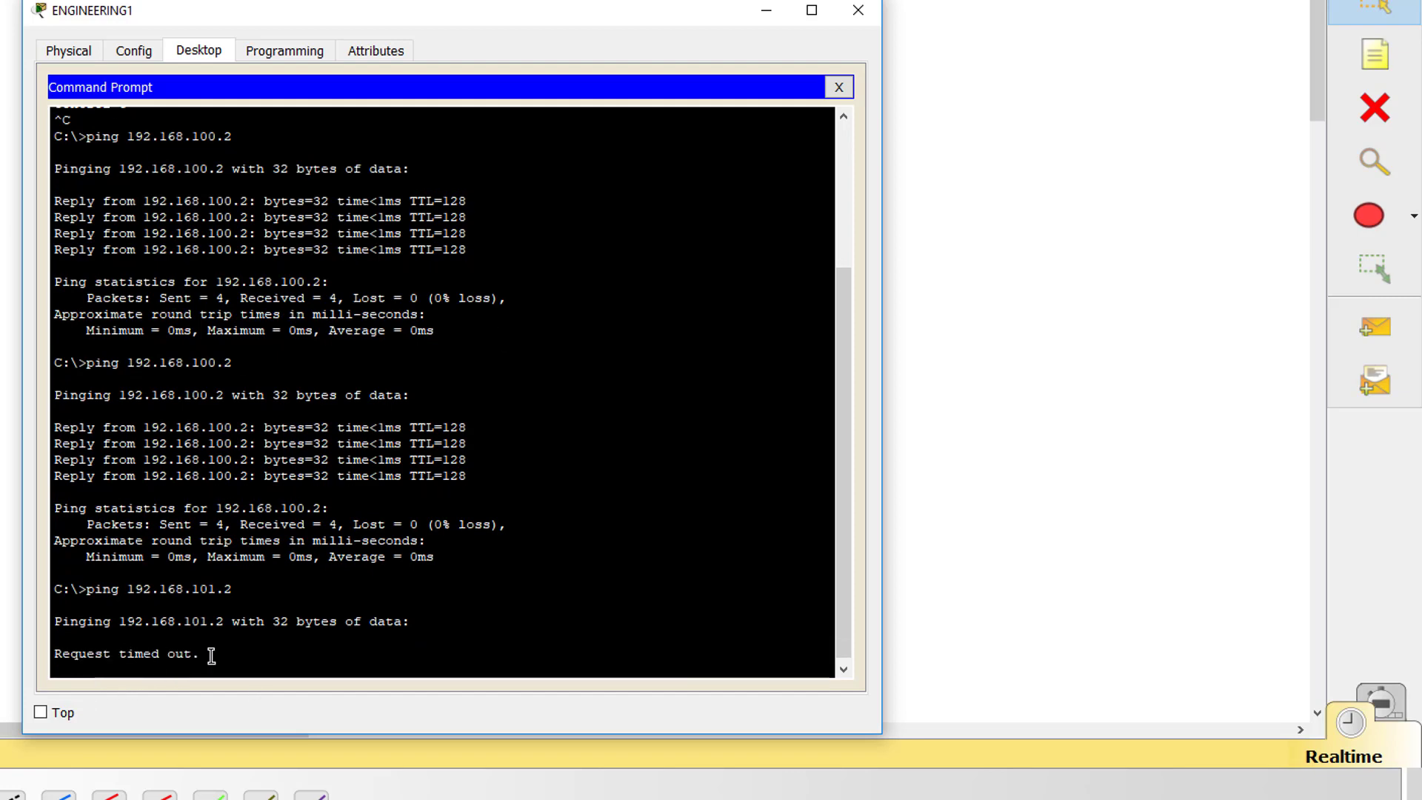
click(834, 88)
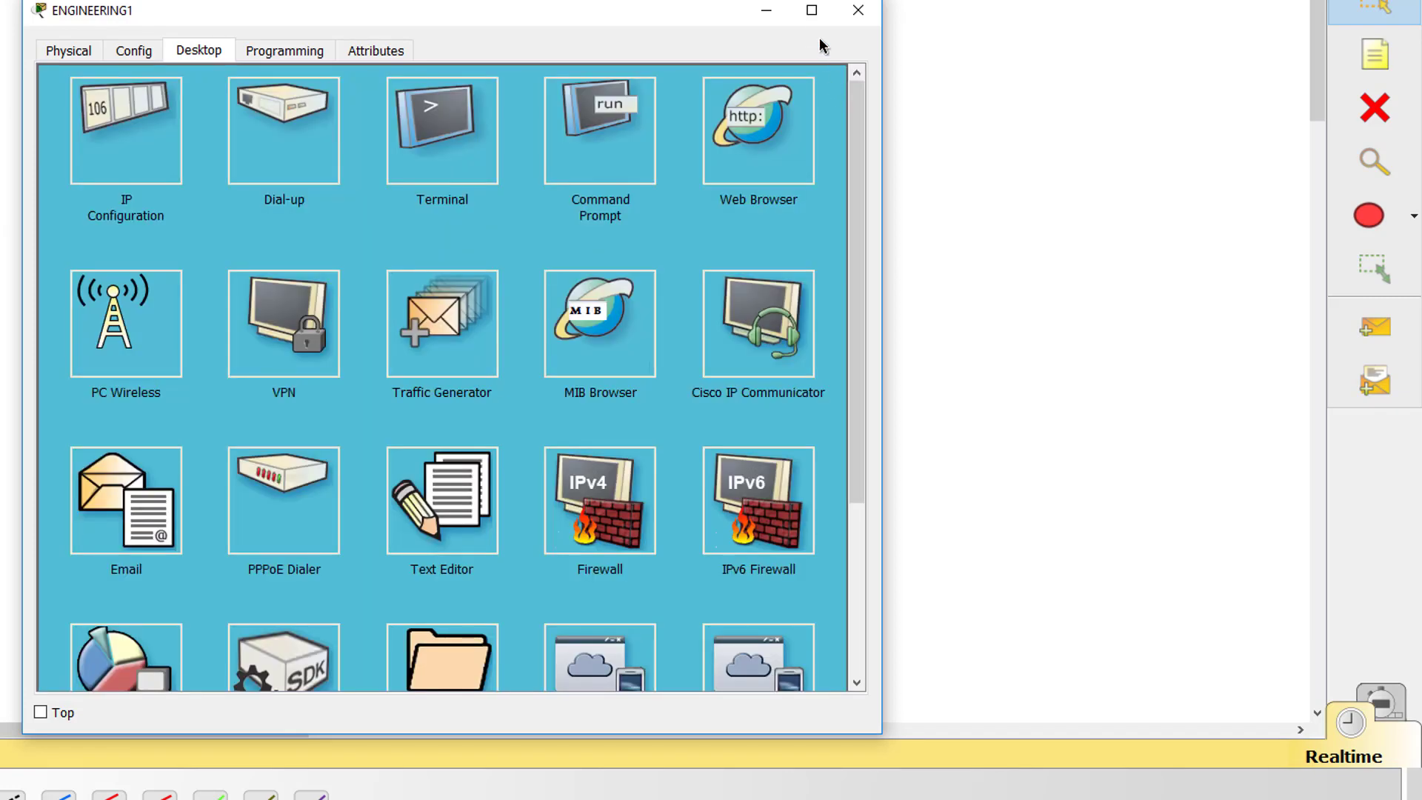
click(778, 15)
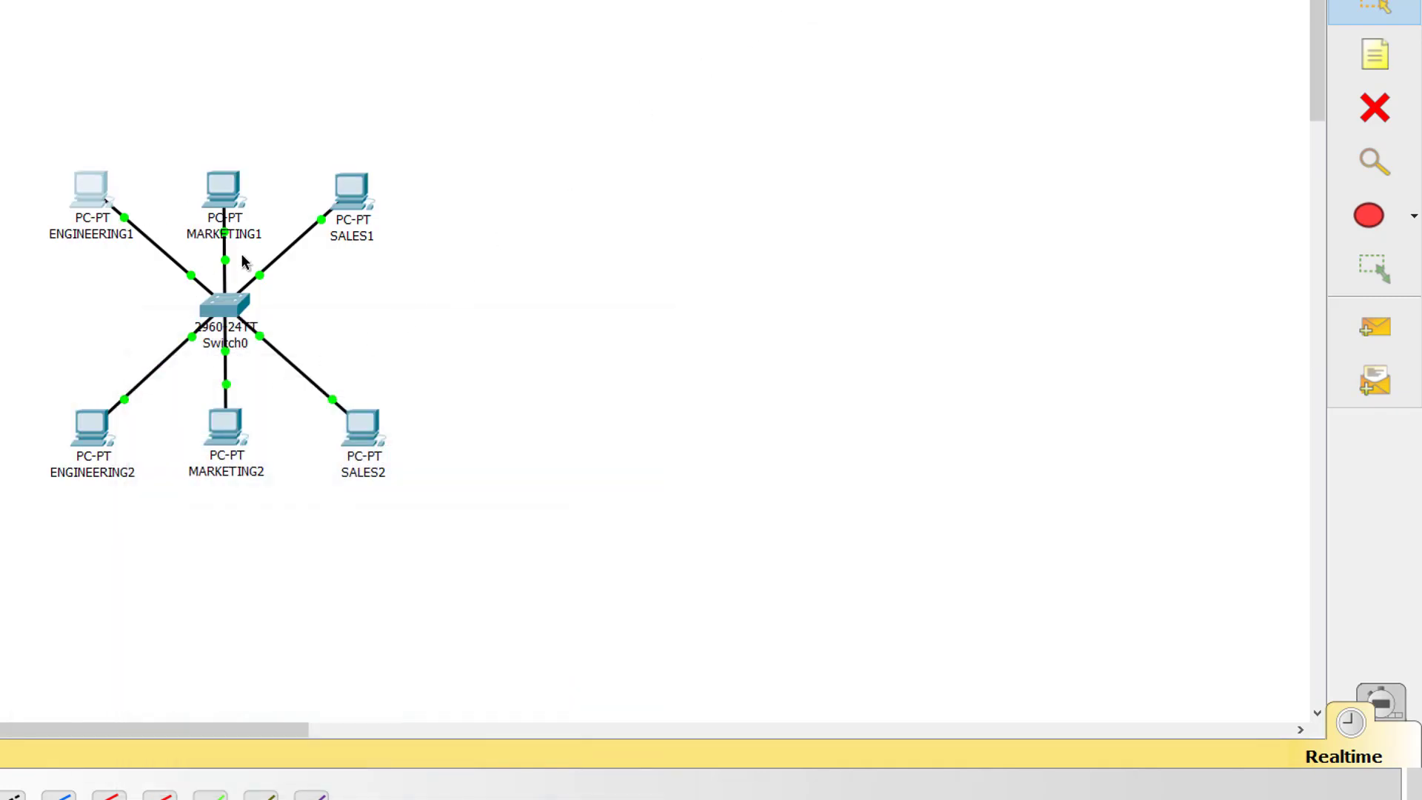